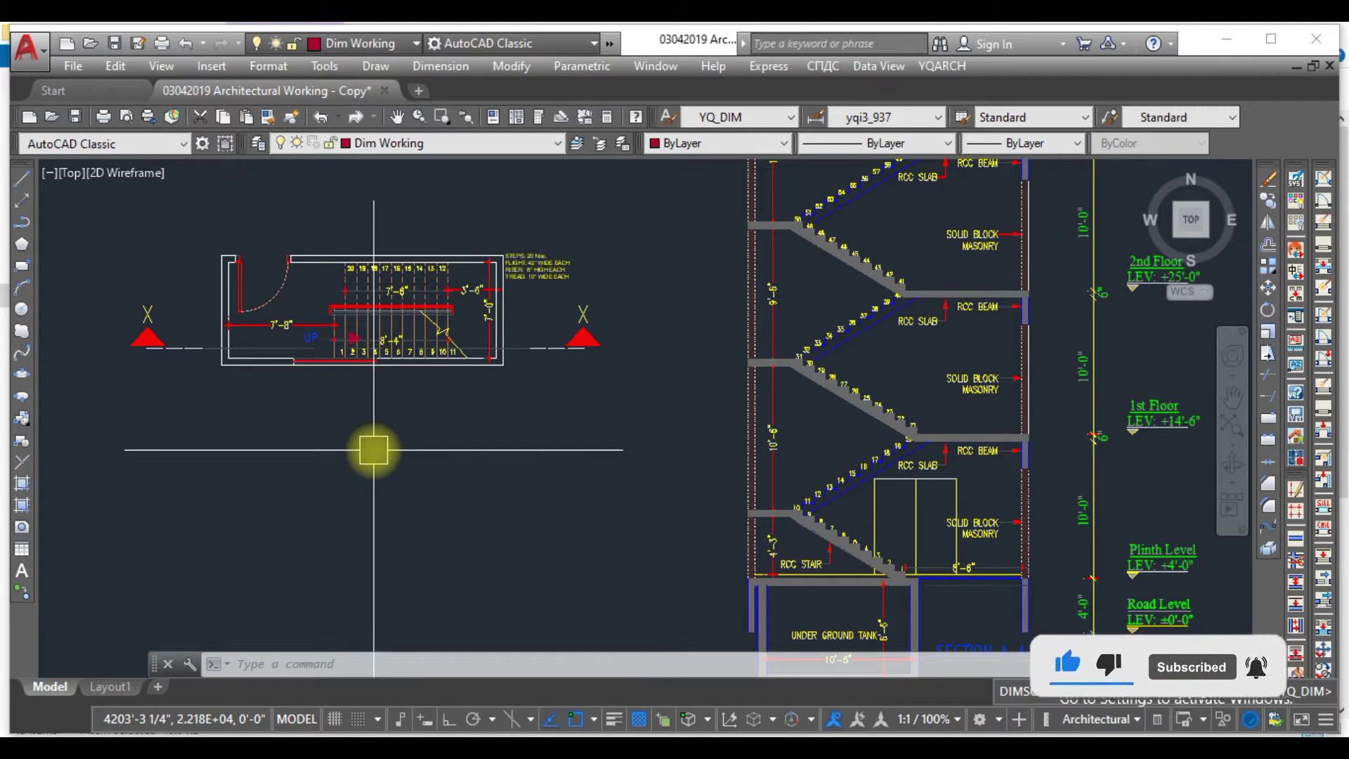
- Zoom in and out to inspect the stair plan
scroll(373, 450, down, 3)
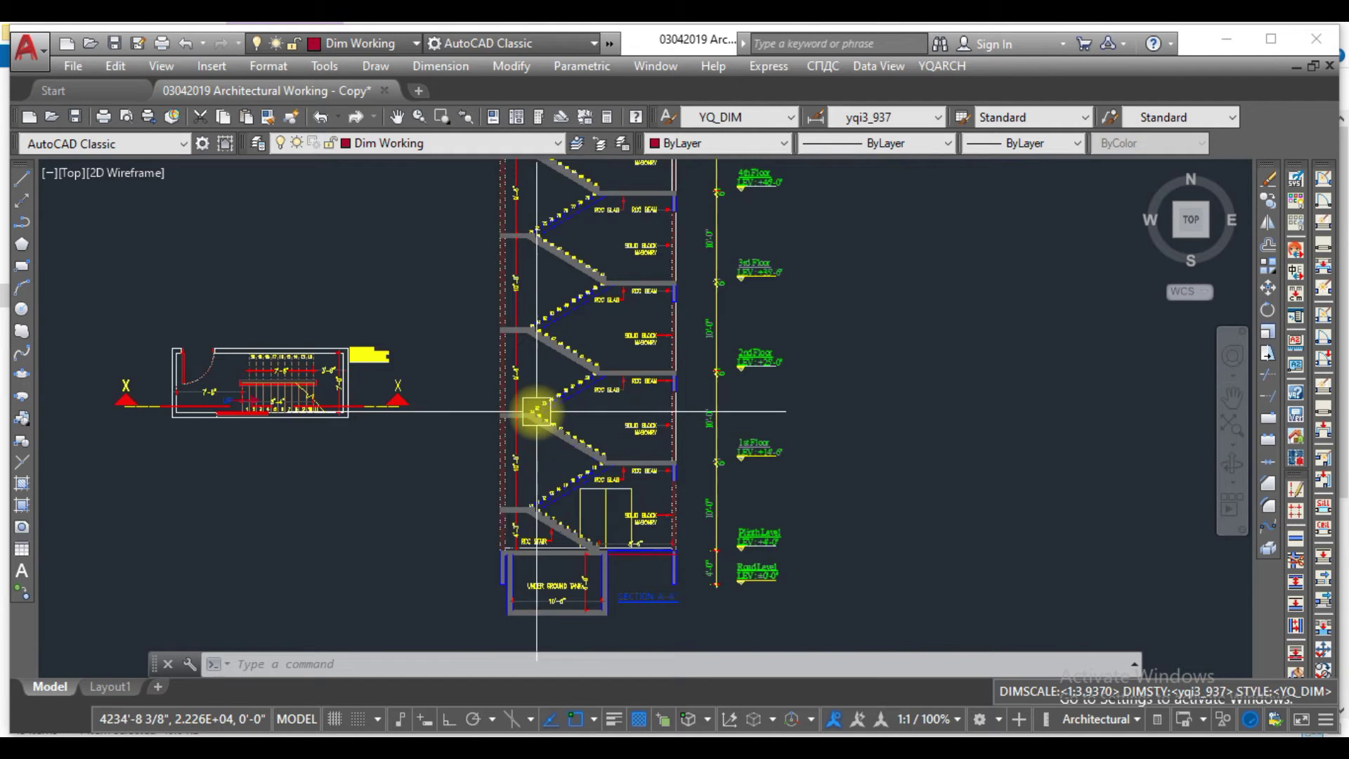
scroll(569, 418, up, 1)
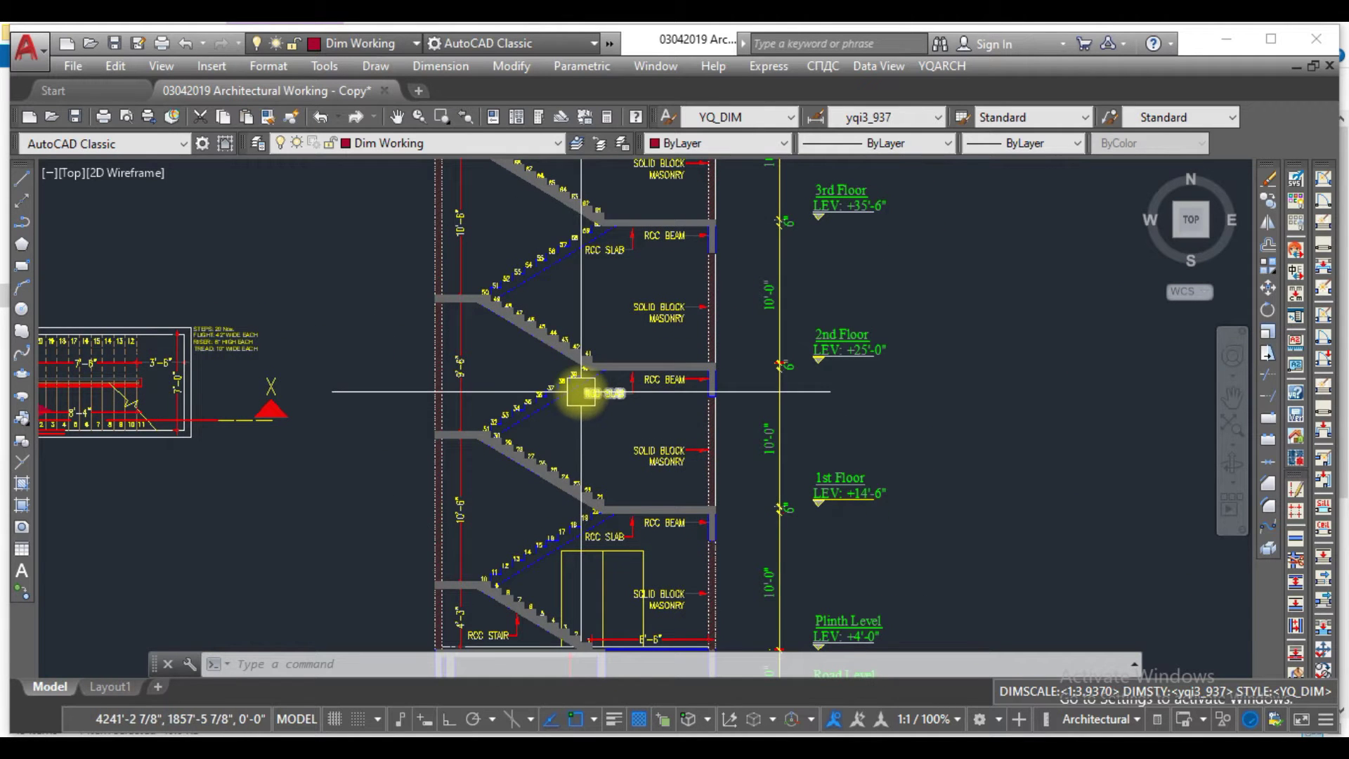
scroll(583, 442, up, 3)
scroll(563, 467, down, 5)
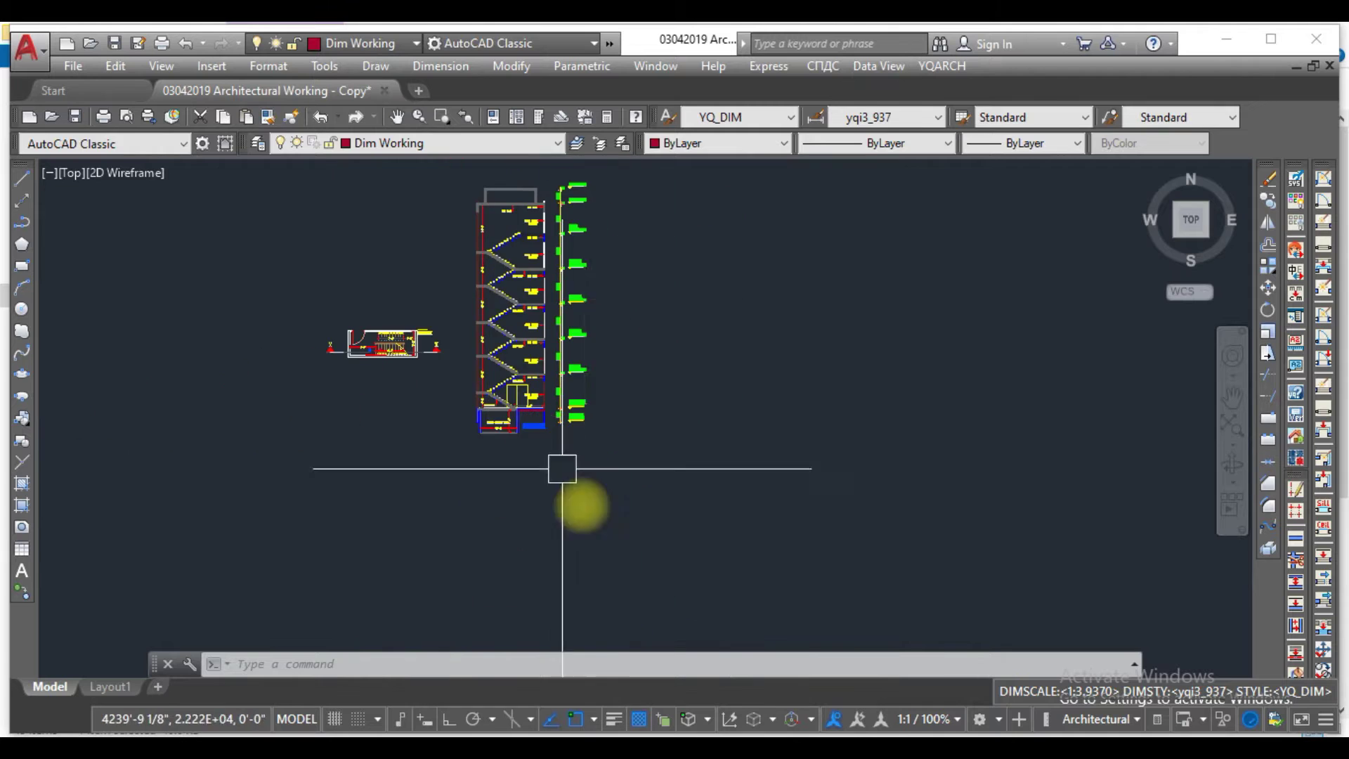
scroll(485, 426, up, 4)
scroll(484, 426, up, 2)
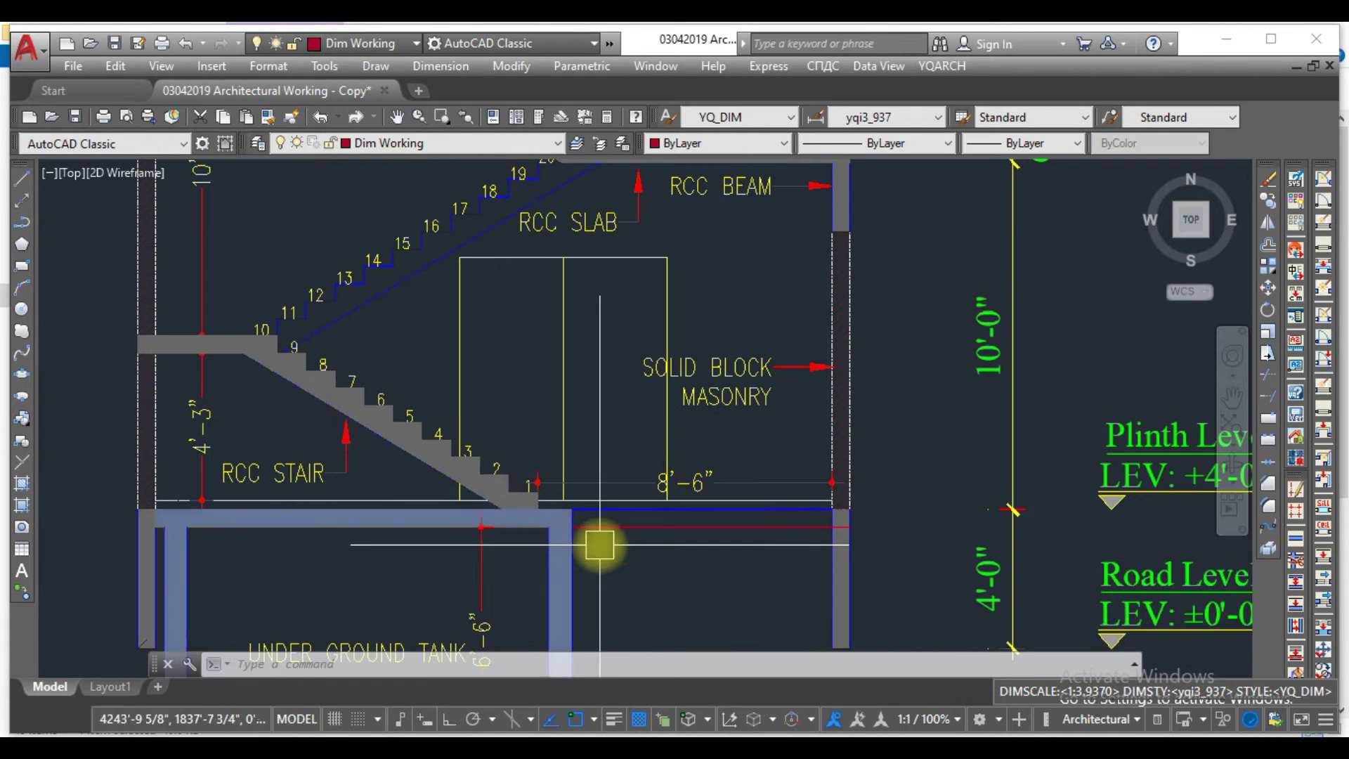
scroll(491, 533, down, 4)
scroll(440, 492, up, 3)
scroll(512, 476, down, 5)
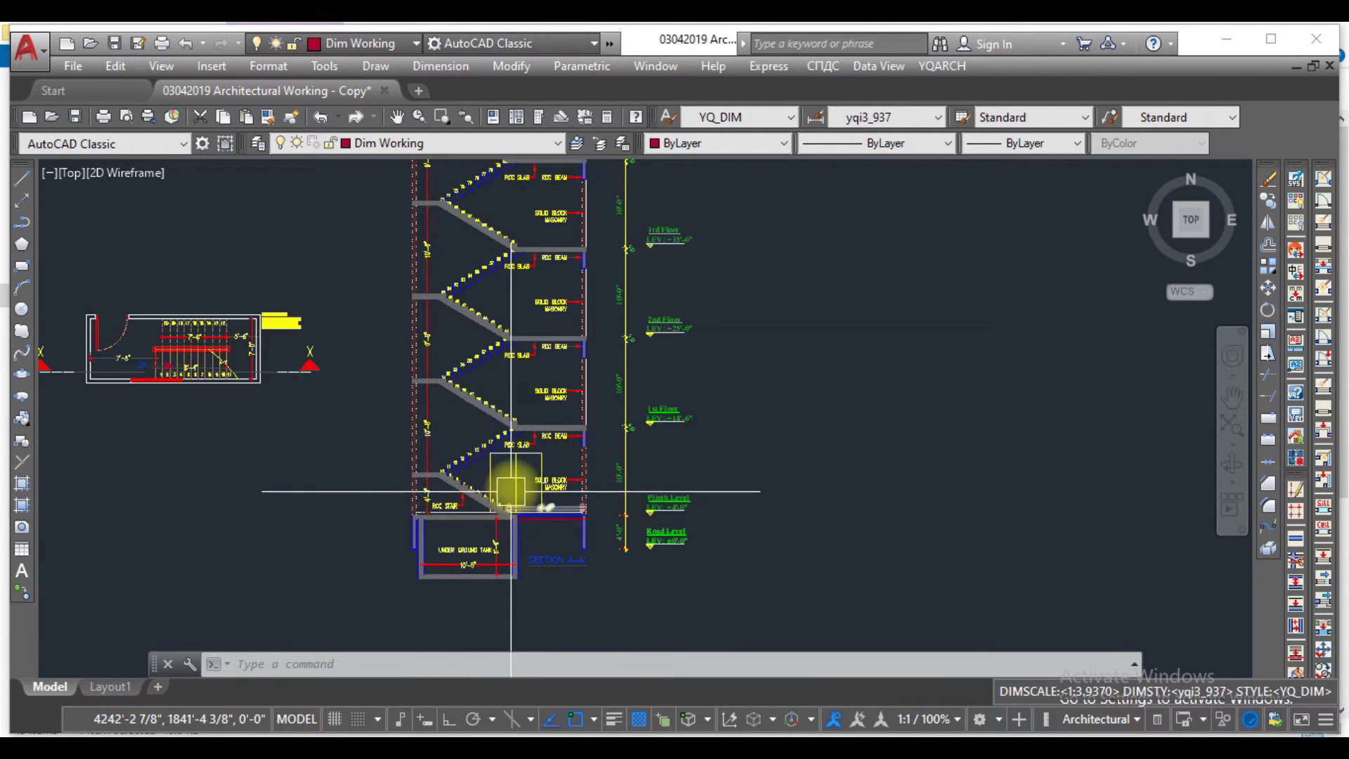
scroll(531, 308, up, 3)
scroll(534, 302, up, 2)
scroll(482, 302, down, 2)
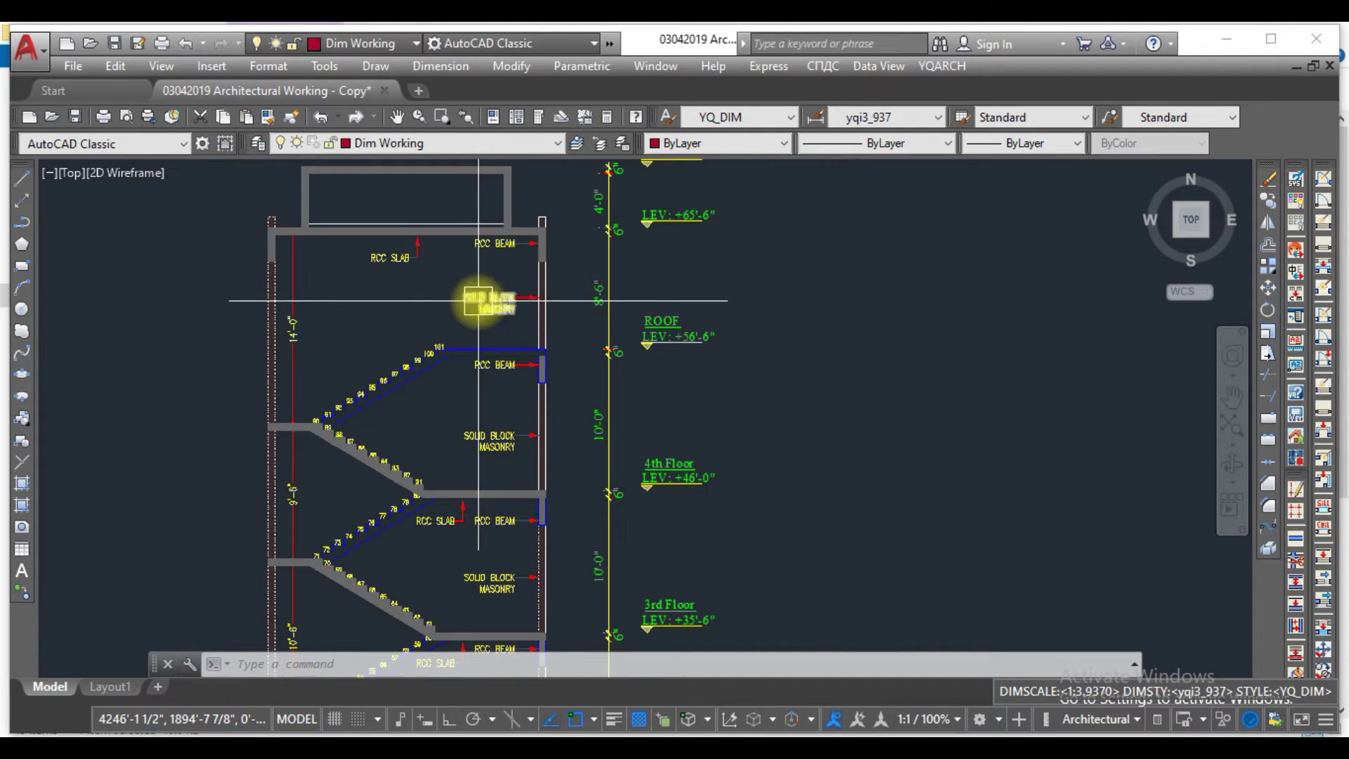
scroll(732, 485, up, 2)
scroll(600, 352, down, 4)
scroll(513, 280, up, 4)
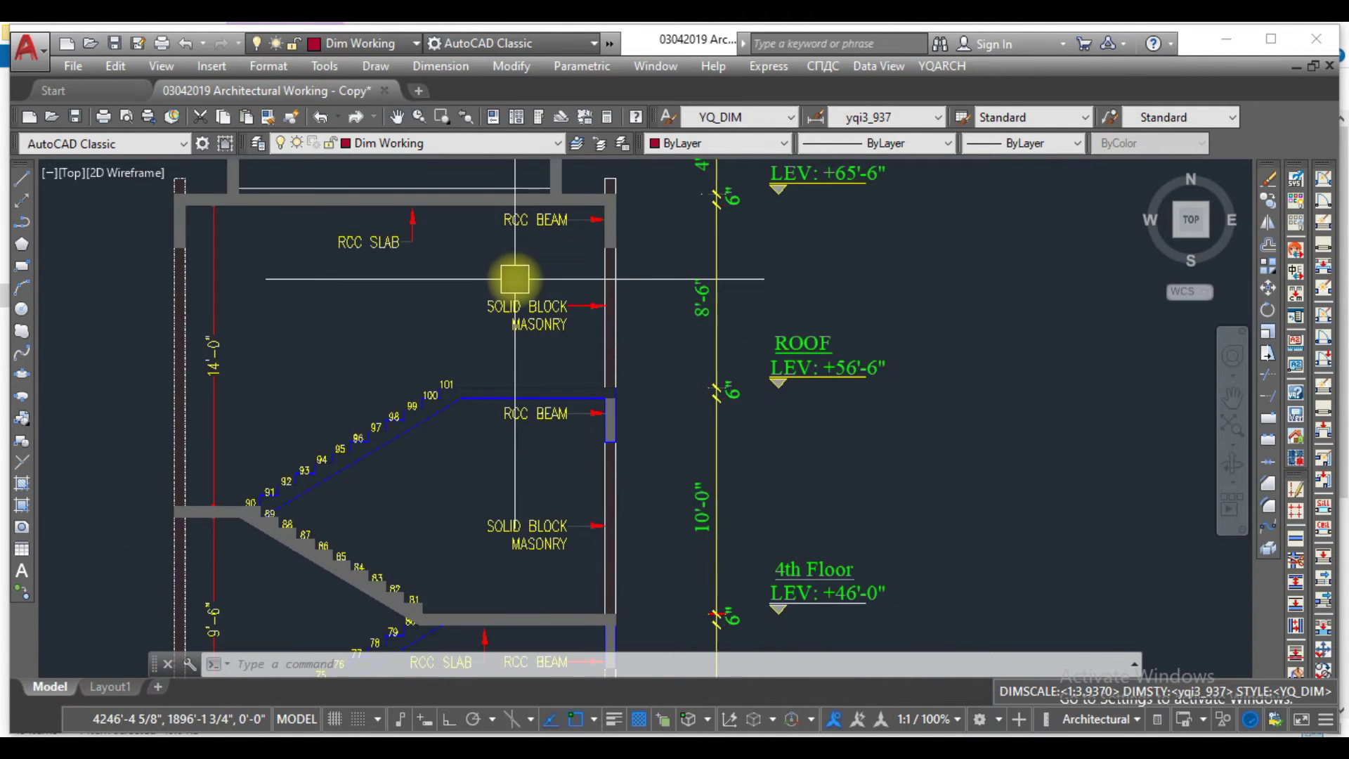
scroll(534, 241, down, 4)
scroll(495, 296, down, 4)
scroll(504, 288, up, 4)
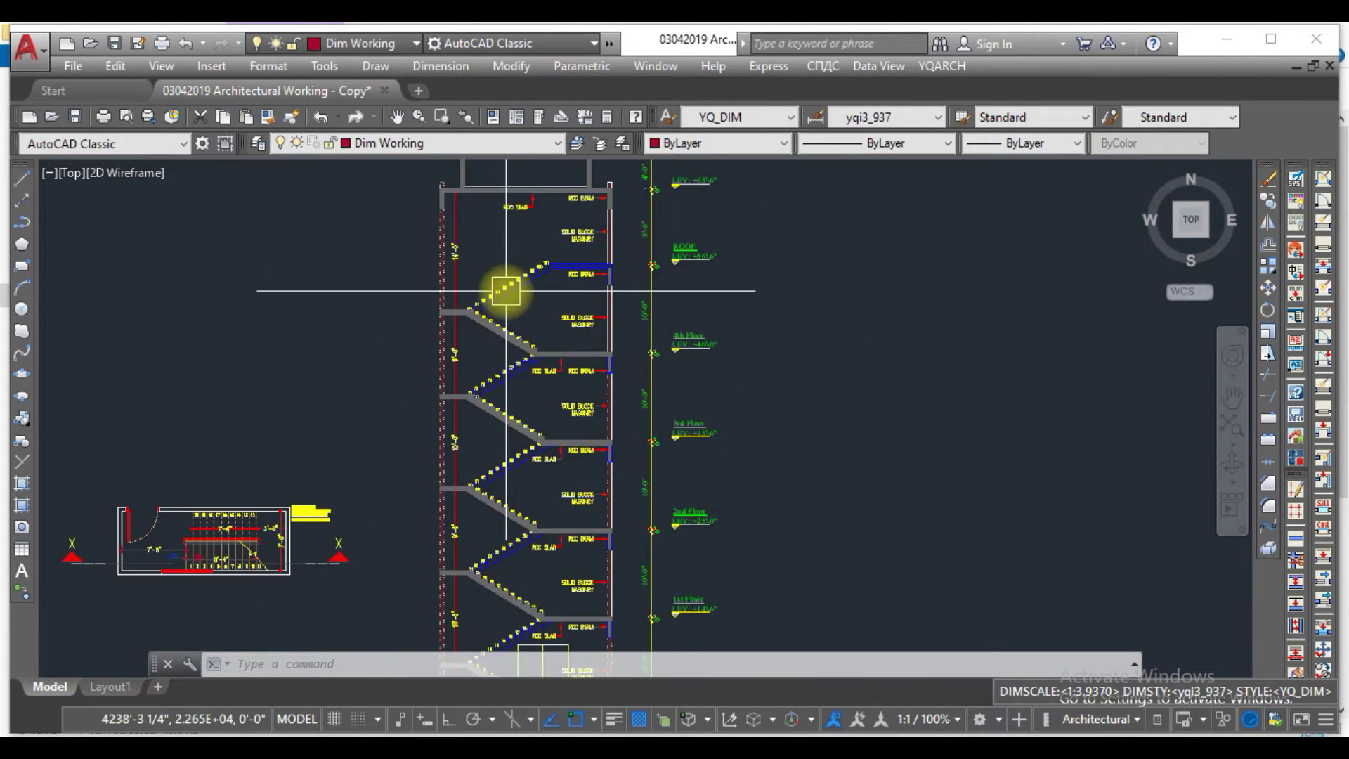
scroll(532, 355, down, 3)
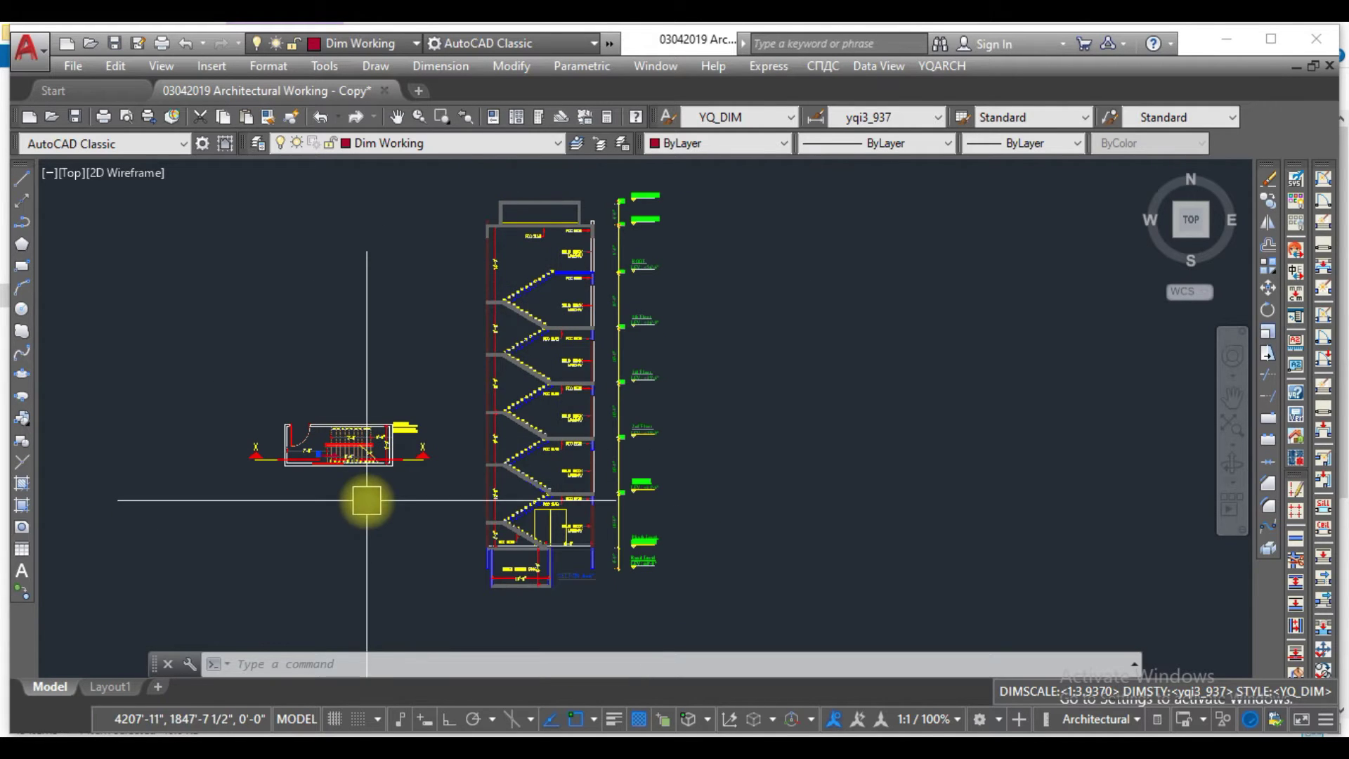
scroll(319, 490, up, 3)
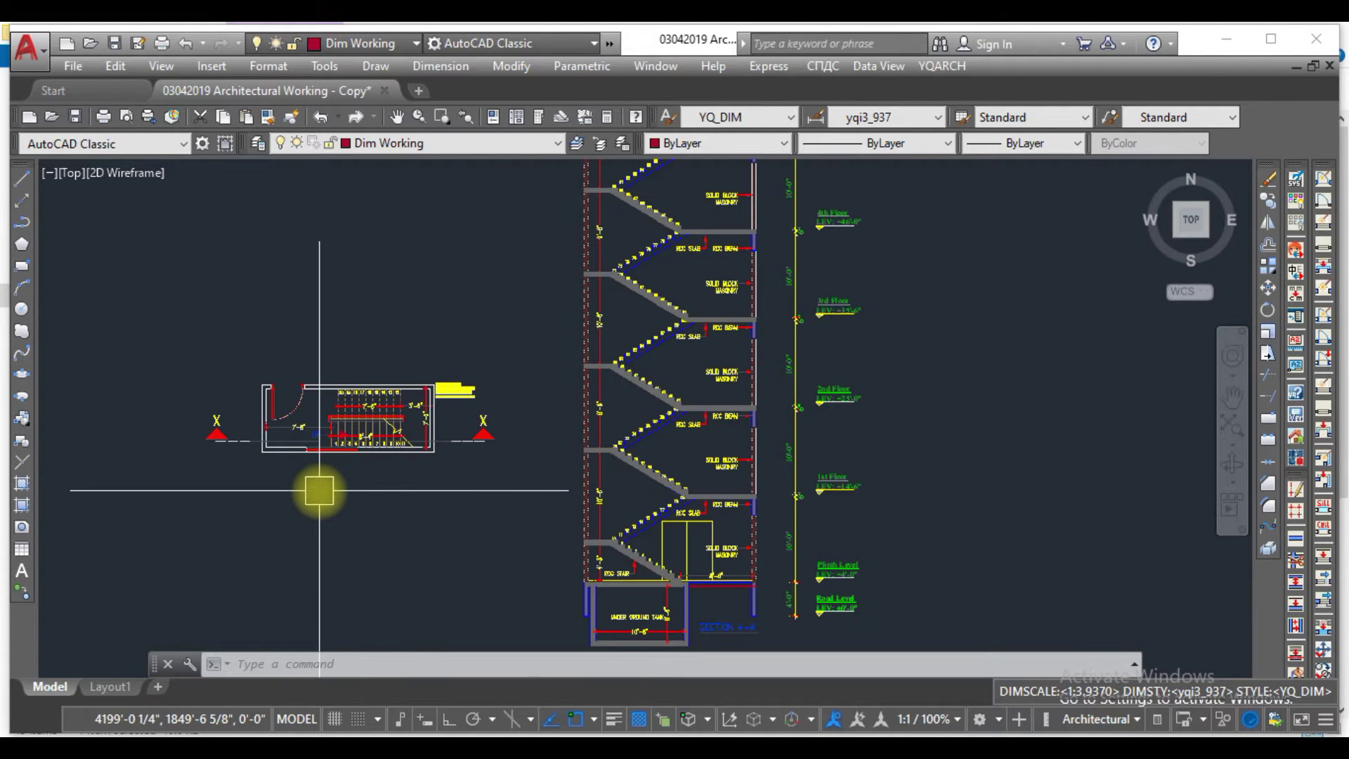
- Open YQArch's Section of Staircase dialog, move it aside, then close it
click(931, 68)
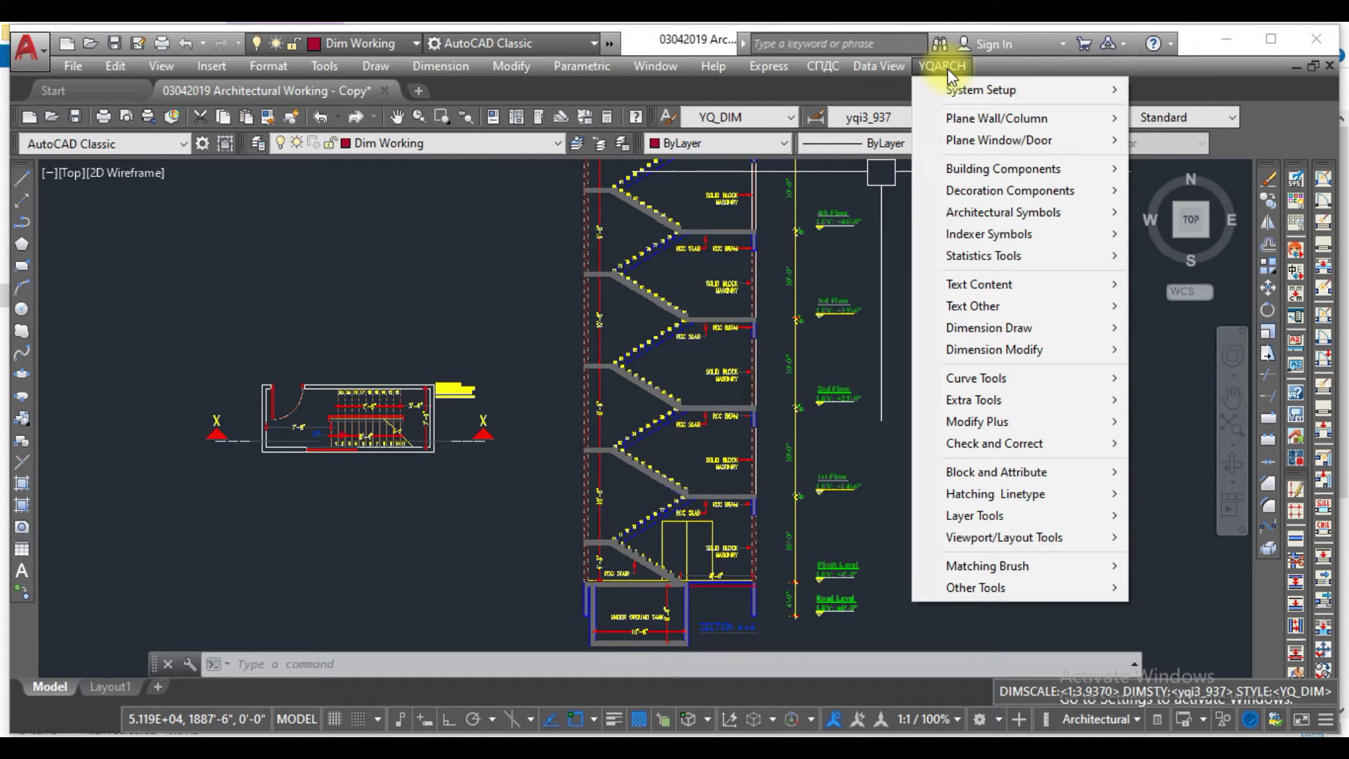
mouse_move(1024, 172)
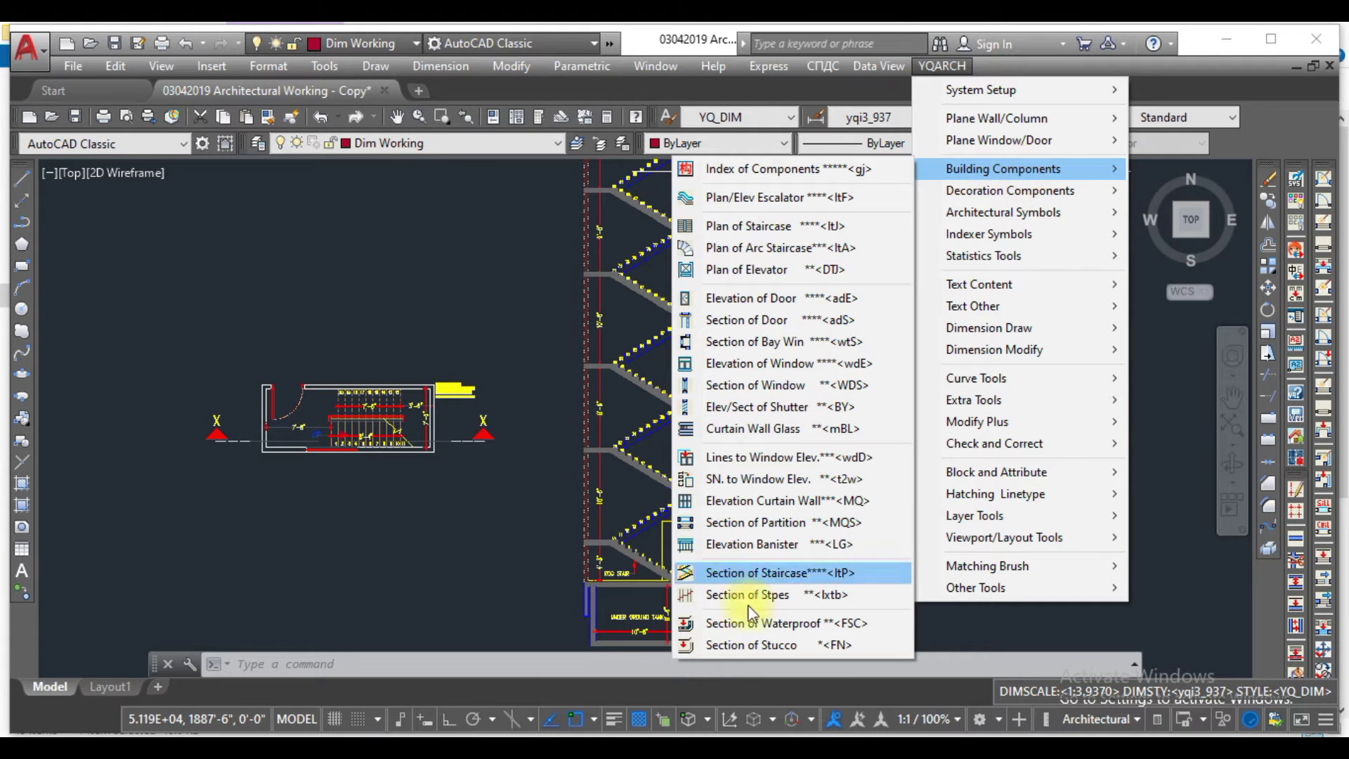
click(754, 573)
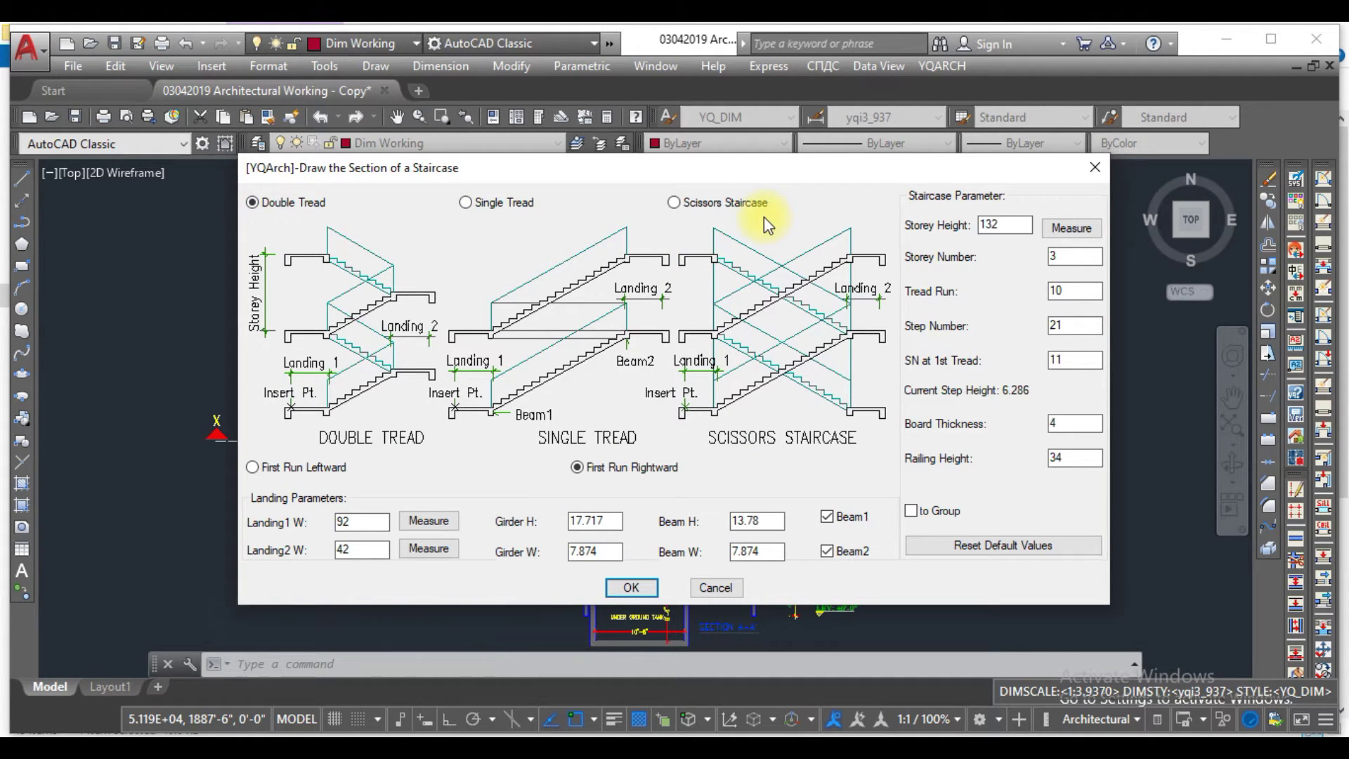
drag(636, 168, 619, 164)
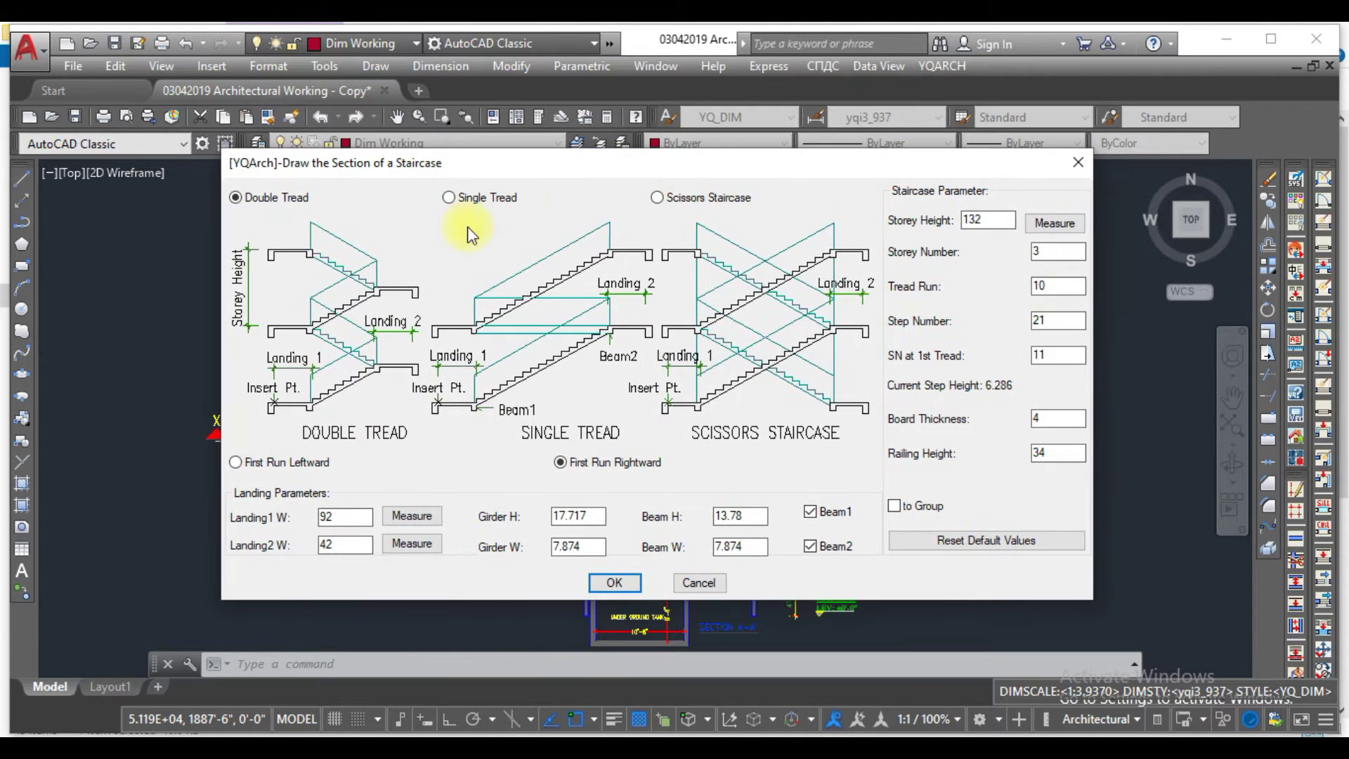
drag(281, 168, 692, 174)
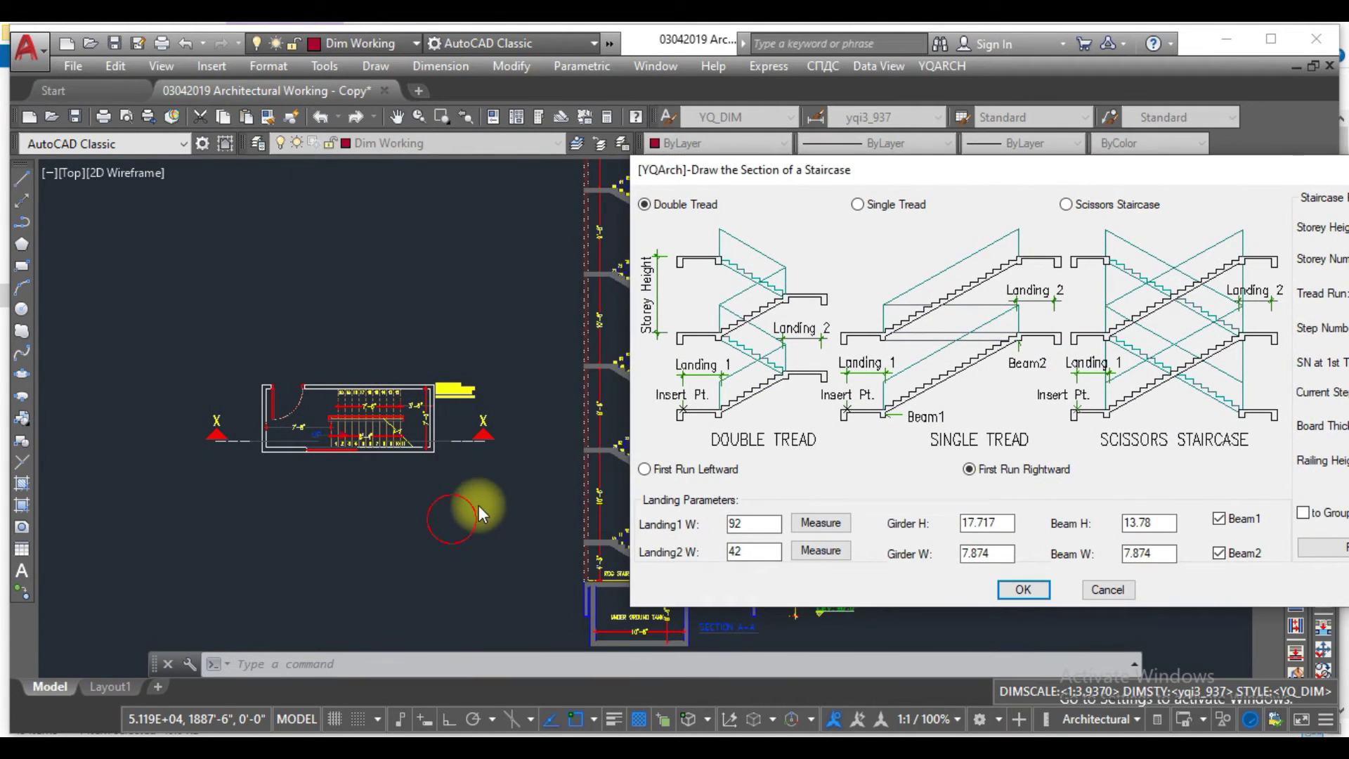
click(1220, 187)
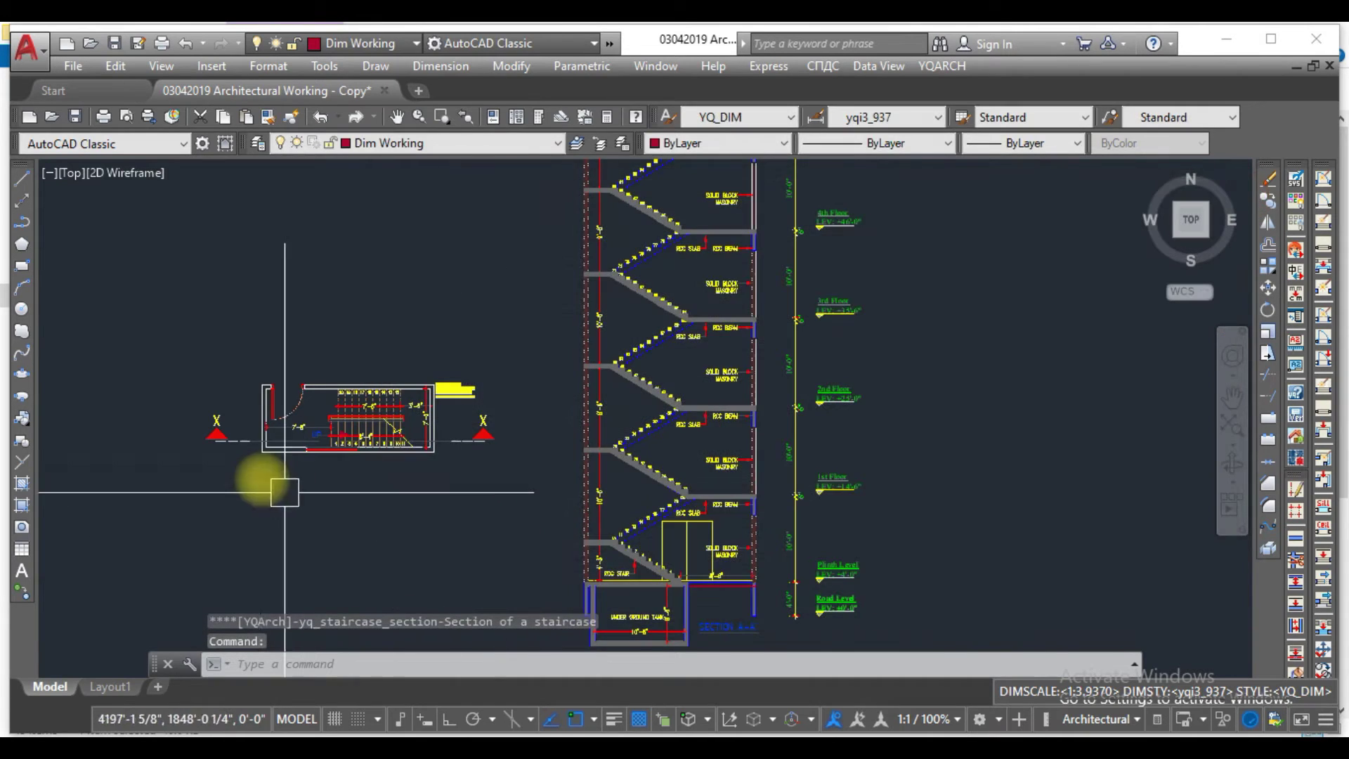
- Reopen YQArch Section of Staircase and drag its dialog down below the stair plan
scroll(389, 422, up, 4)
scroll(473, 357, up, 2)
scroll(473, 360, down, 2)
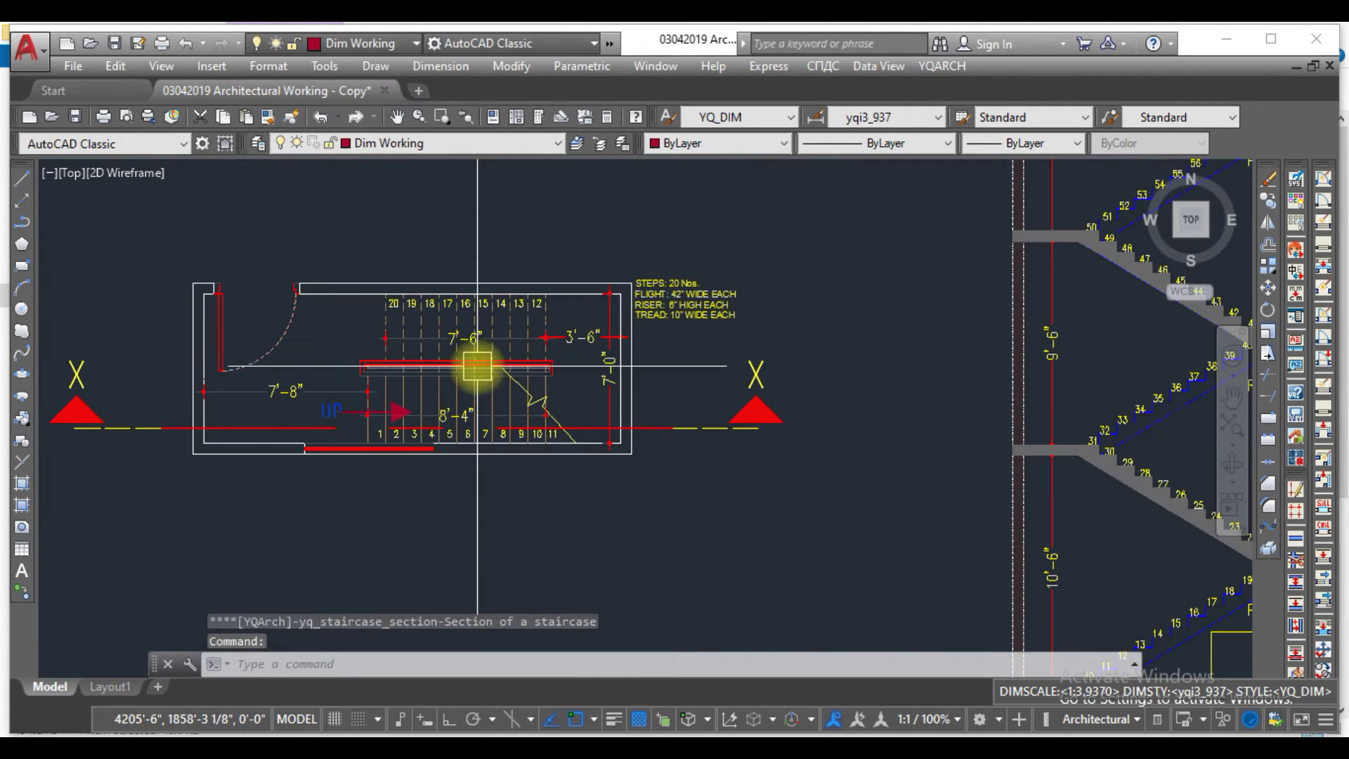
scroll(348, 347, up, 2)
scroll(416, 357, down, 2)
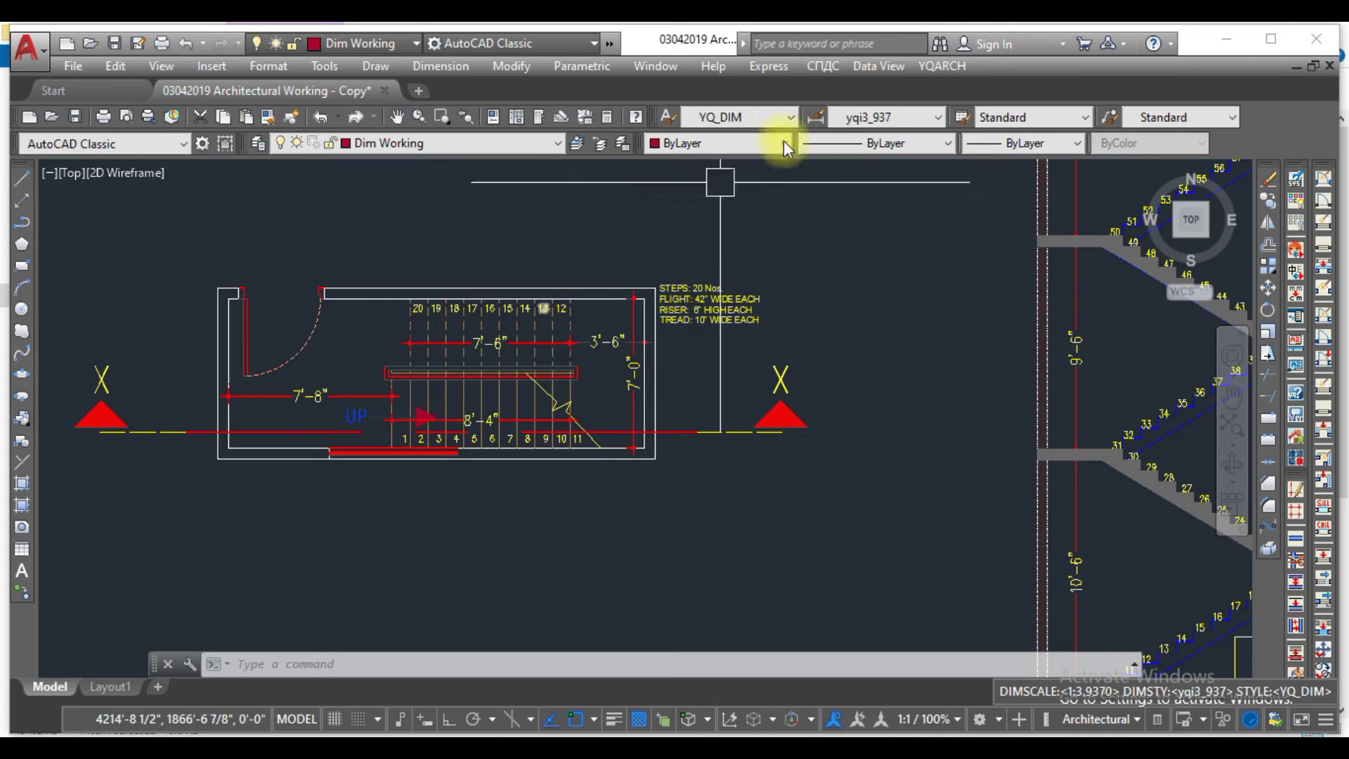
click(927, 66)
mouse_move(1009, 170)
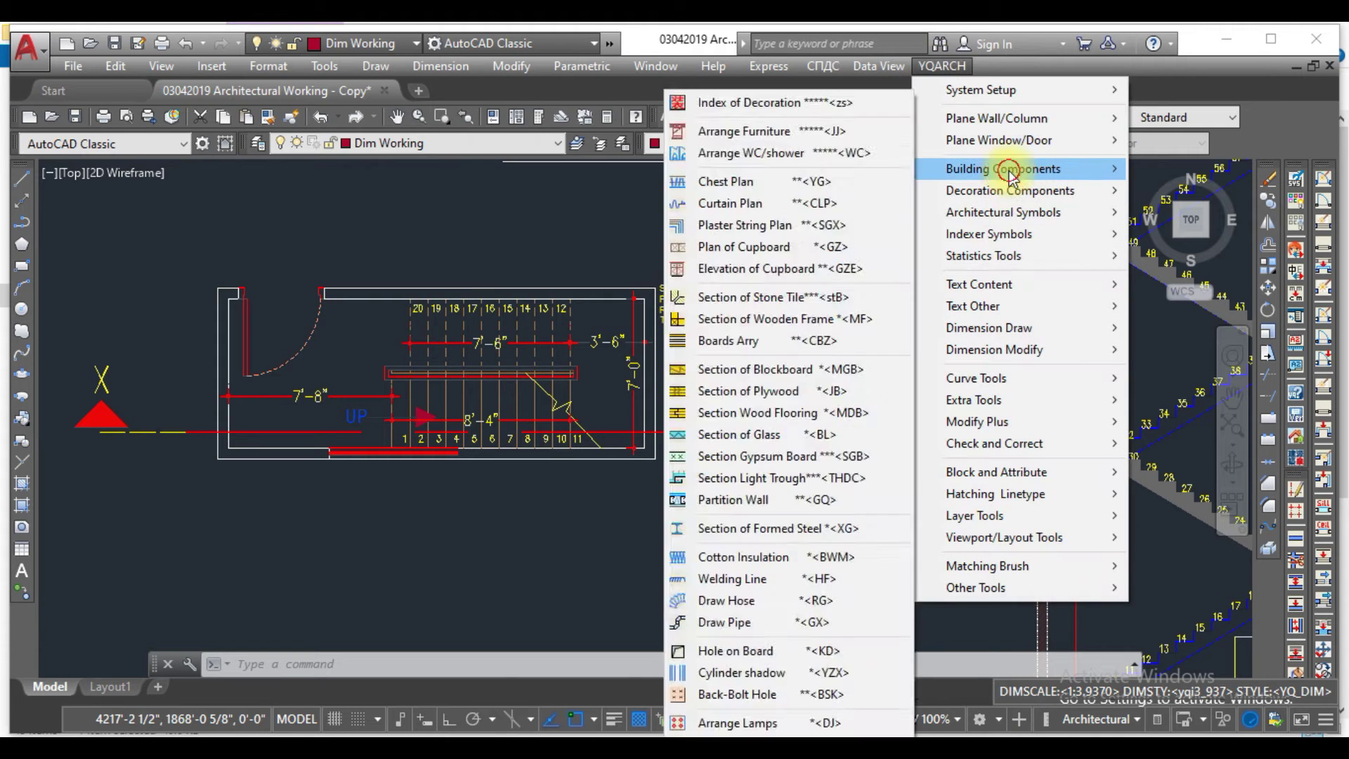
click(738, 573)
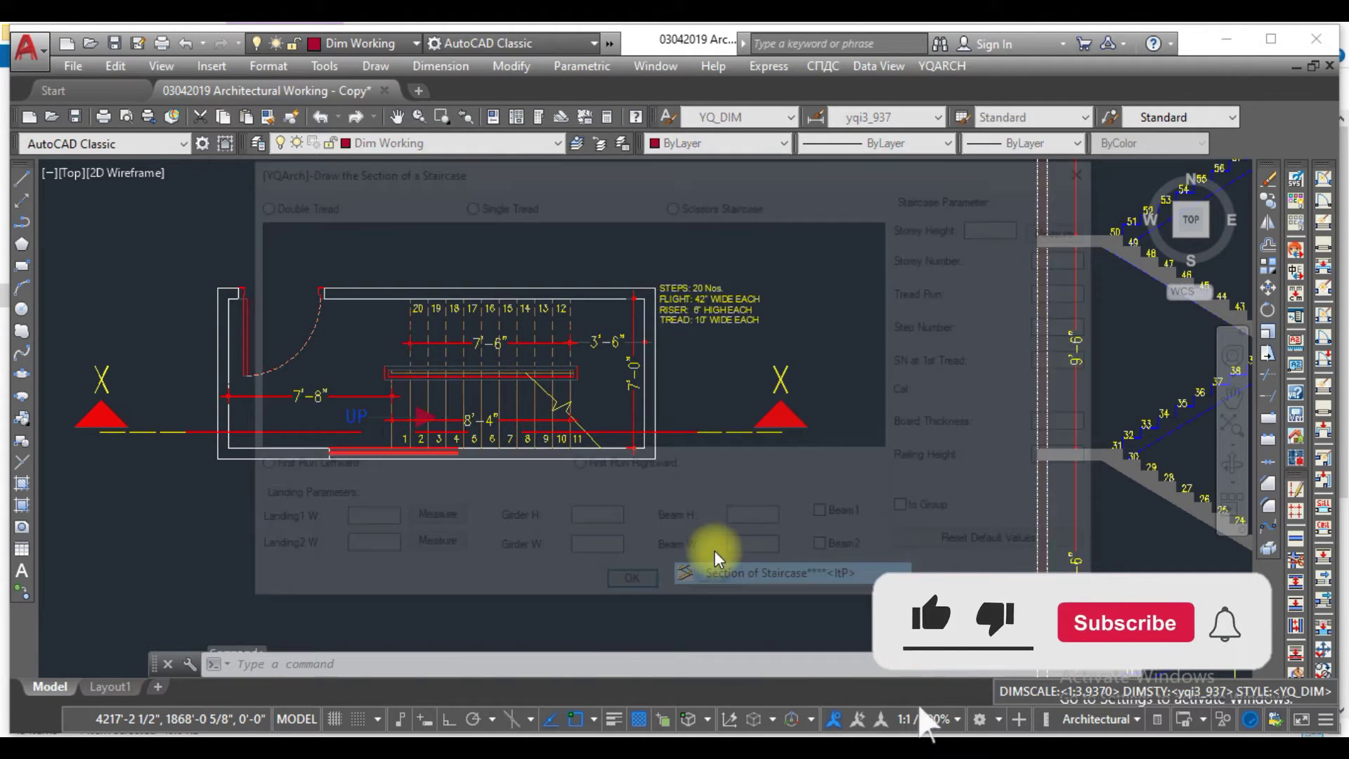
mouse_move(371, 175)
mouse_down()
mouse_move(708, 208)
mouse_move(753, 346)
mouse_move(413, 383)
mouse_move(322, 501)
mouse_move(322, 452)
mouse_up()
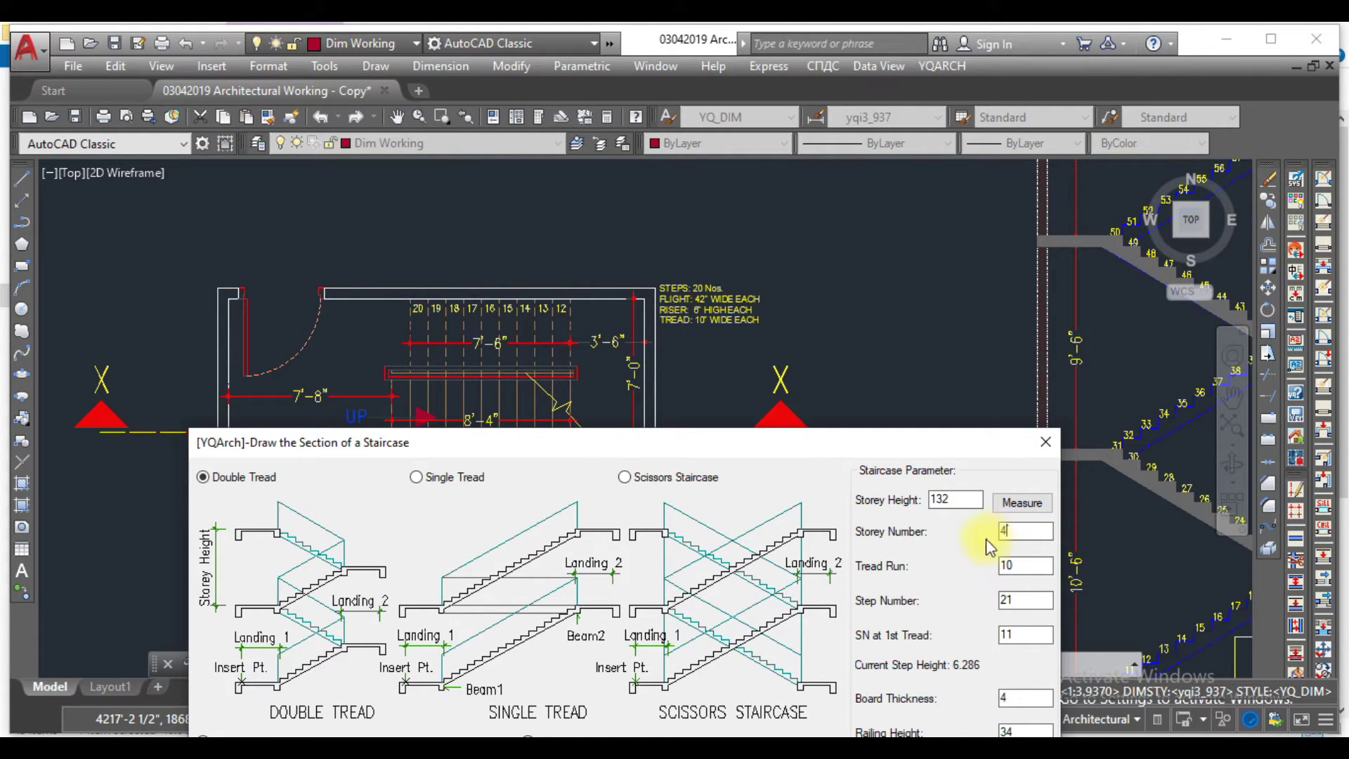
click(956, 507)
double_click(1020, 564)
drag(812, 441, 907, 534)
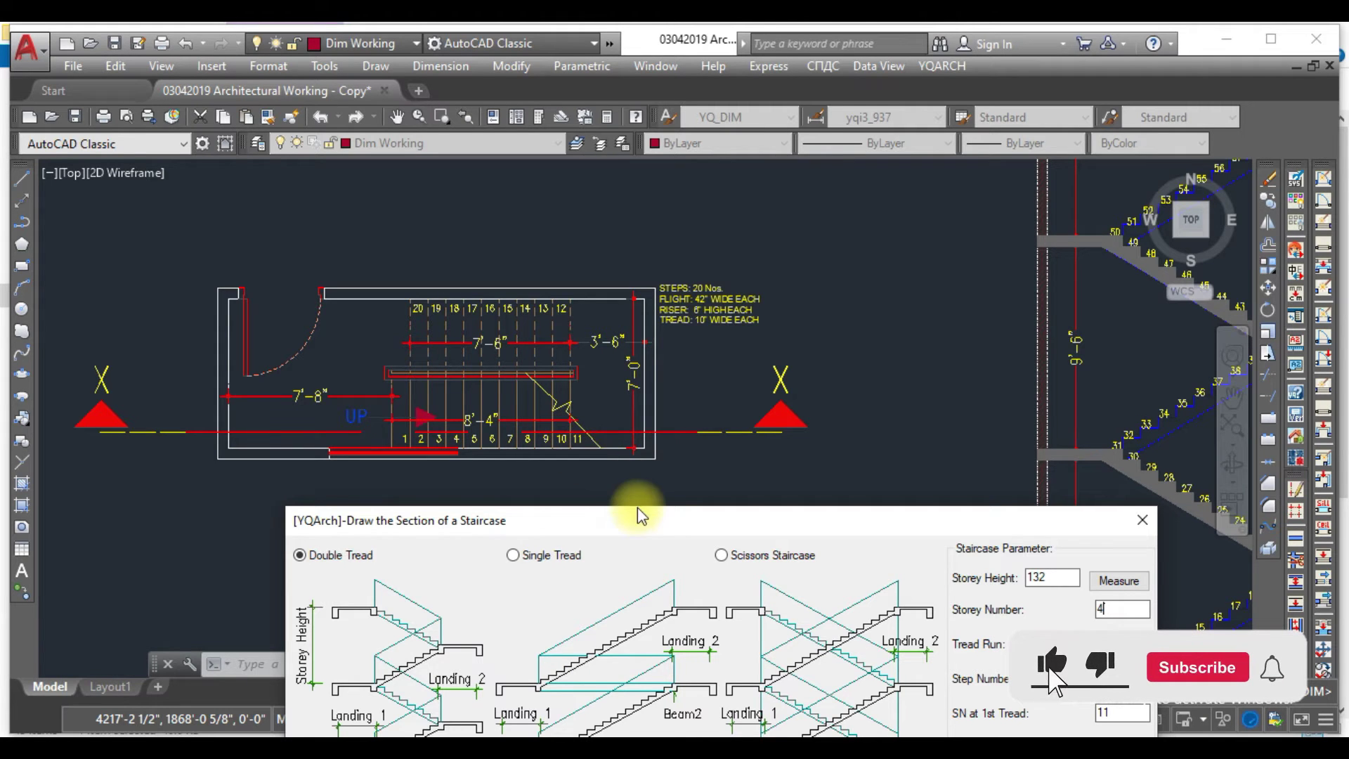
drag(636, 518, 642, 186)
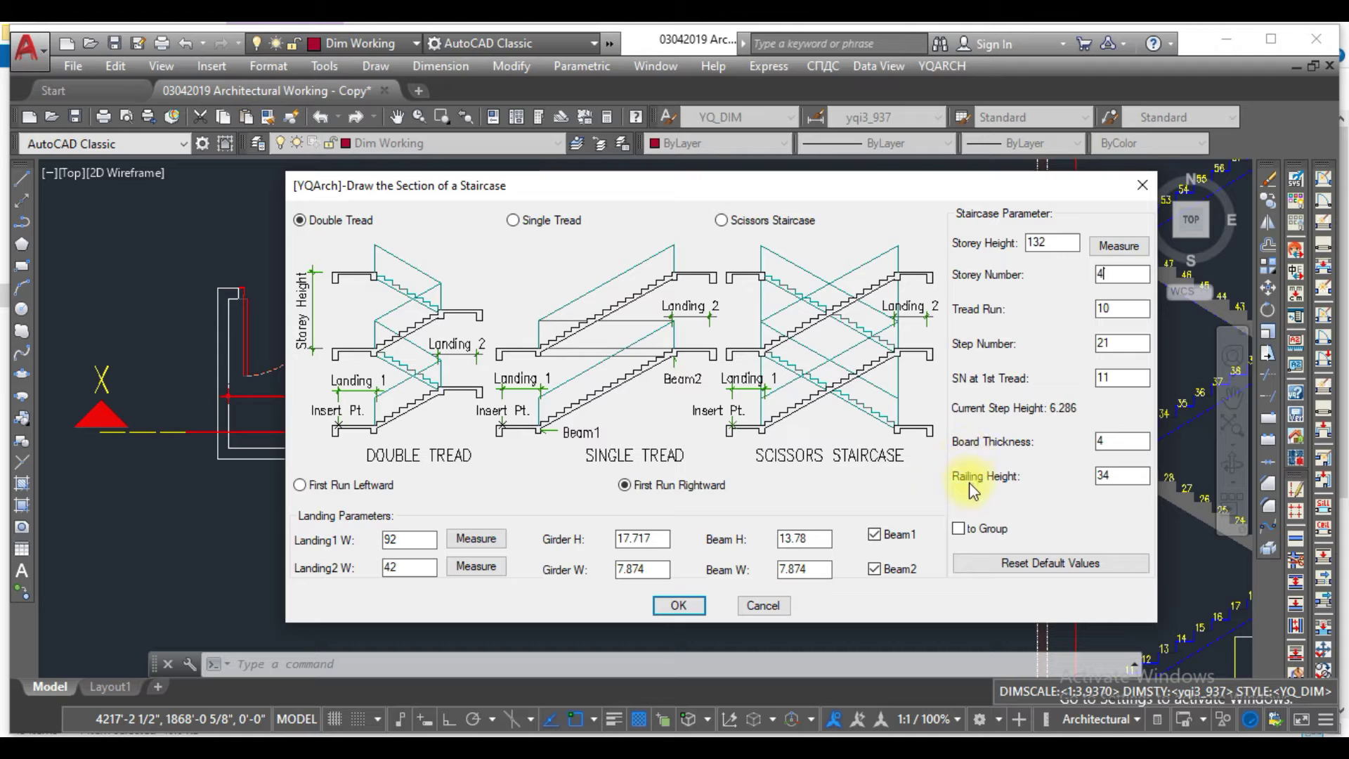
double_click(1118, 481)
double_click(1100, 481)
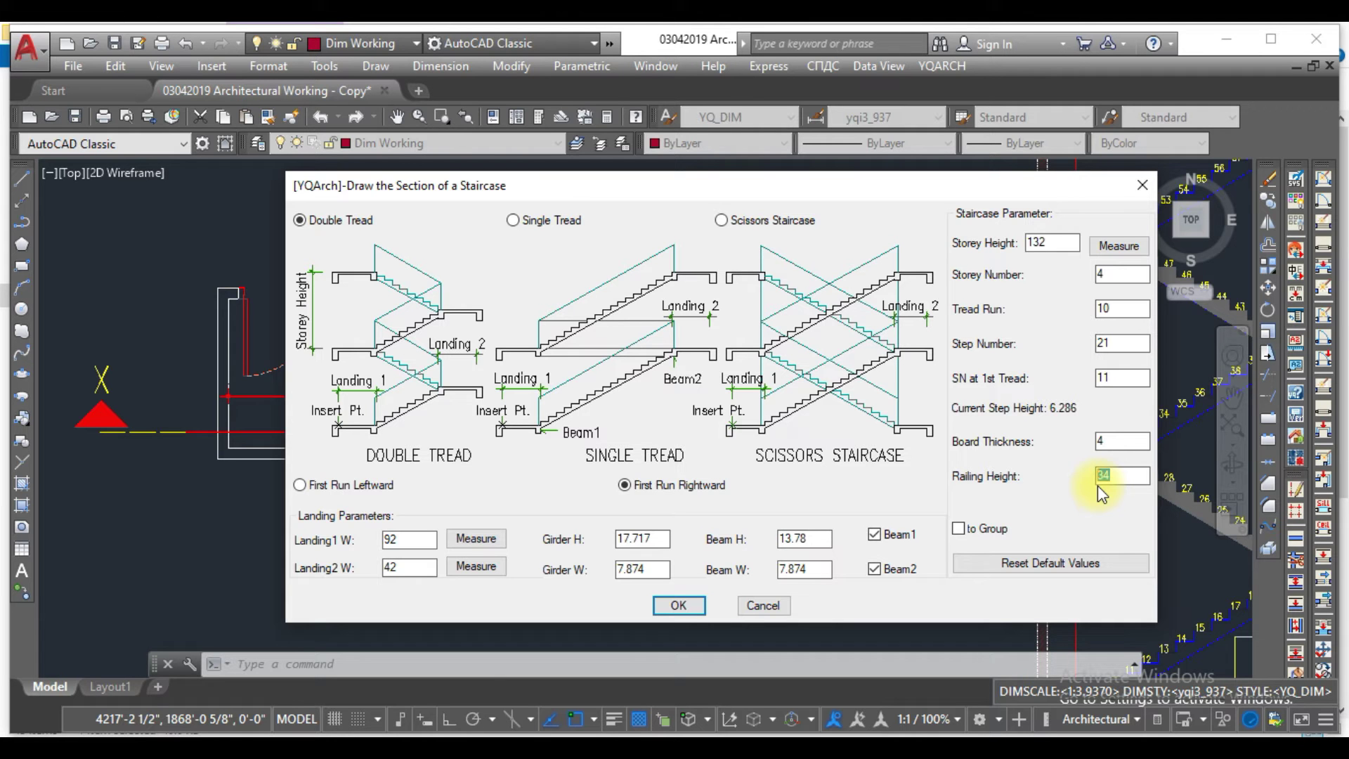
mouse_move(508, 195)
mouse_down()
mouse_move(563, 241)
mouse_move(792, 323)
mouse_move(984, 221)
mouse_move(996, 153)
mouse_up()
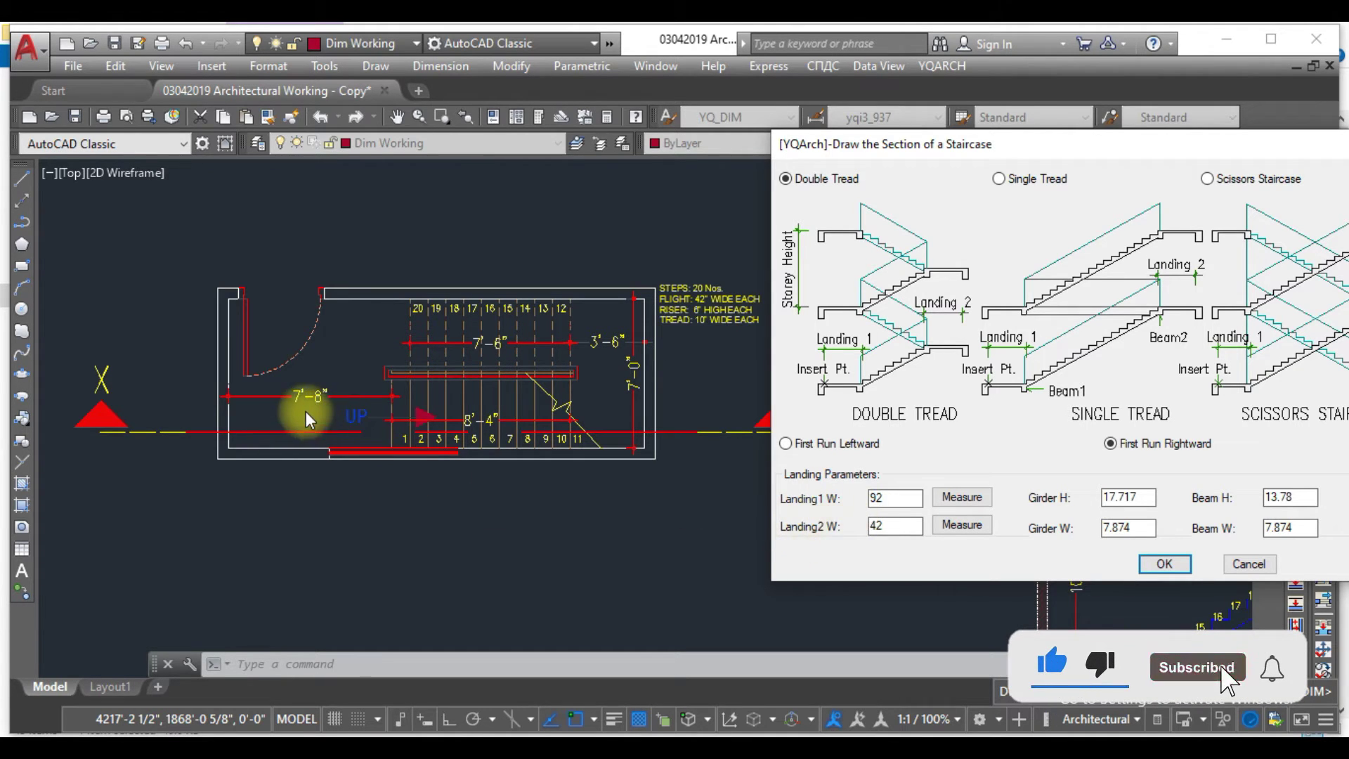
click(888, 507)
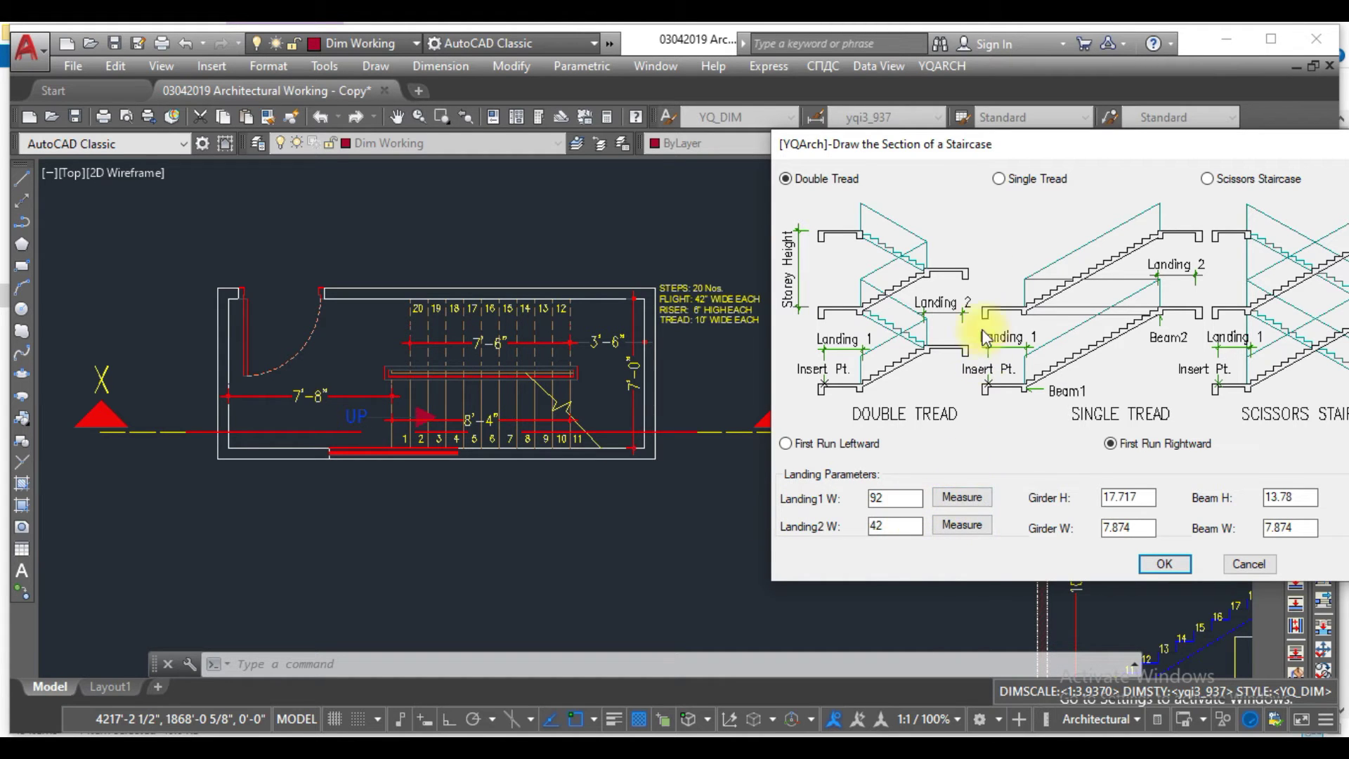
drag(935, 144, 395, 111)
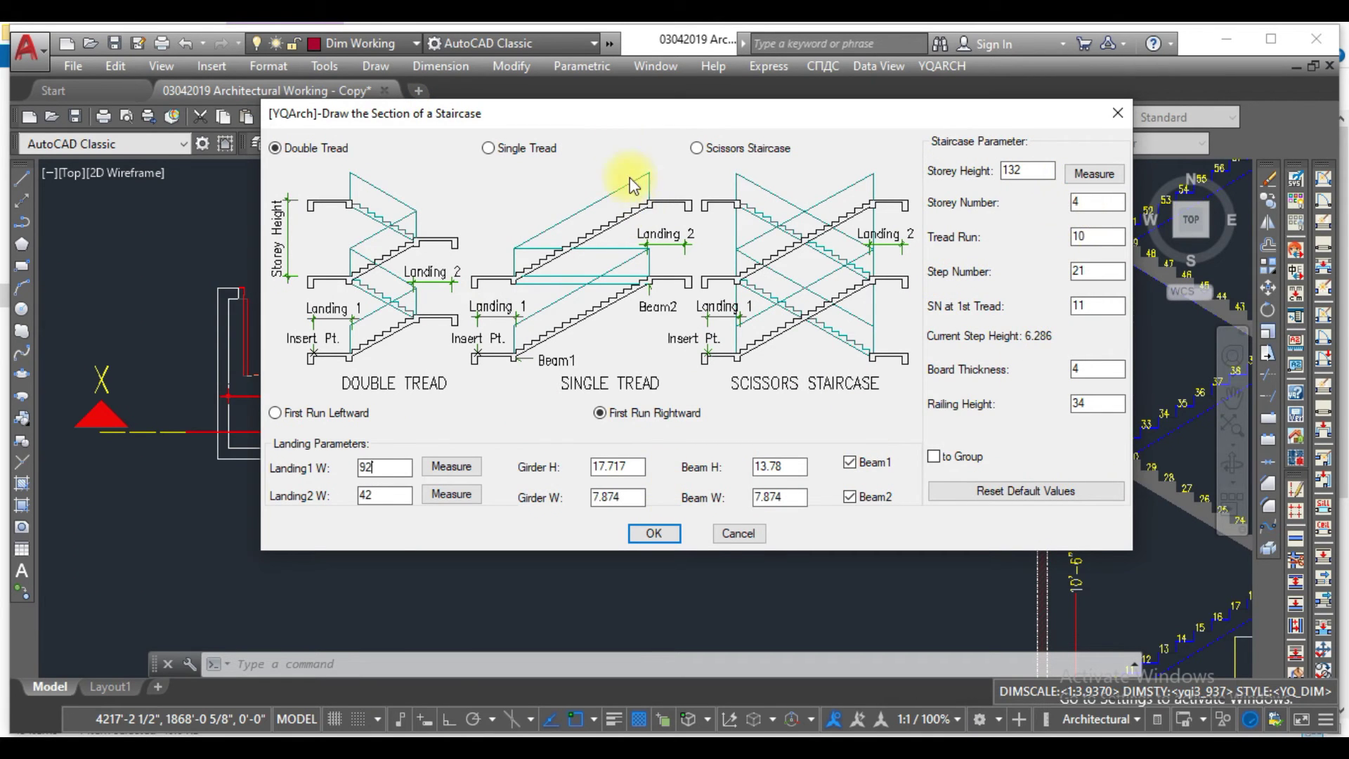
drag(610, 125, 786, 152)
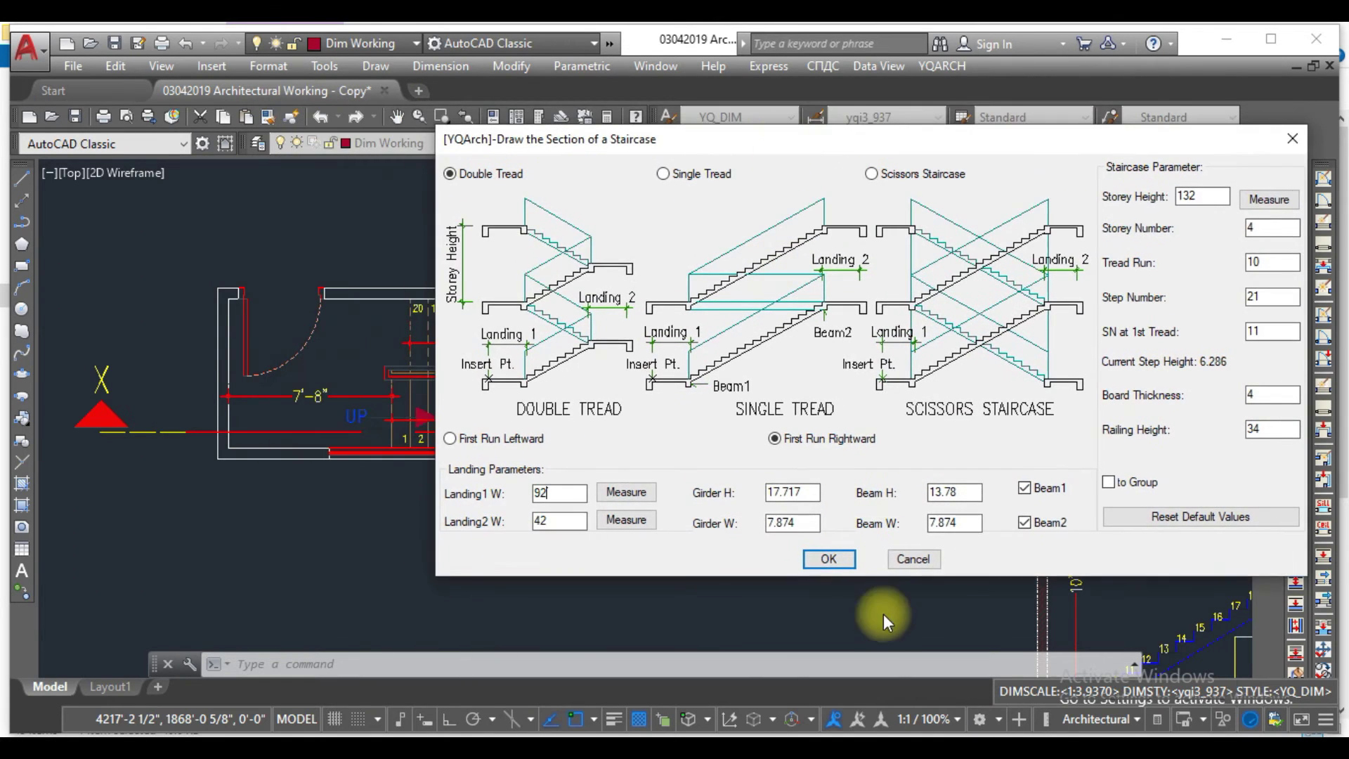
- Confirm the section settings and insert the four-storey staircase section below the plan
click(829, 559)
scroll(464, 402, down, 5)
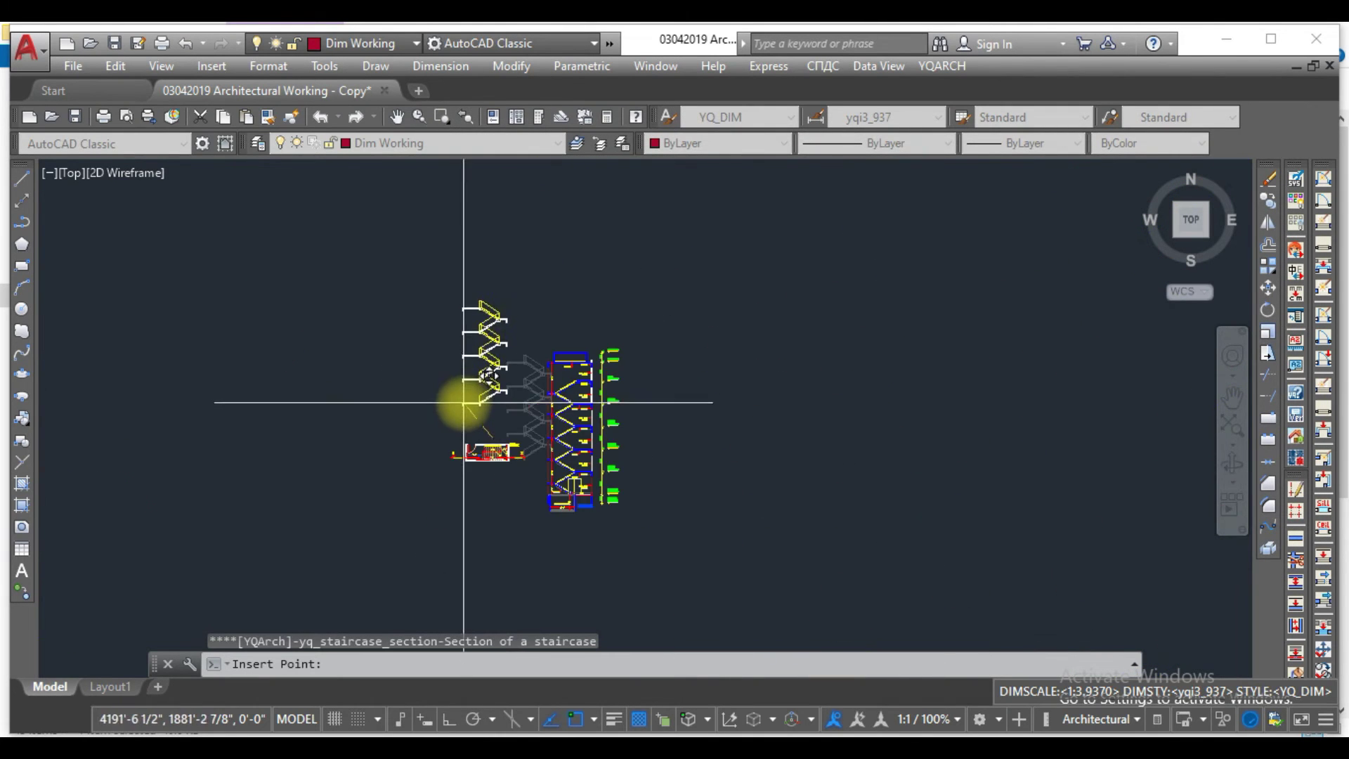
scroll(462, 422, down, 3)
scroll(471, 460, up, 5)
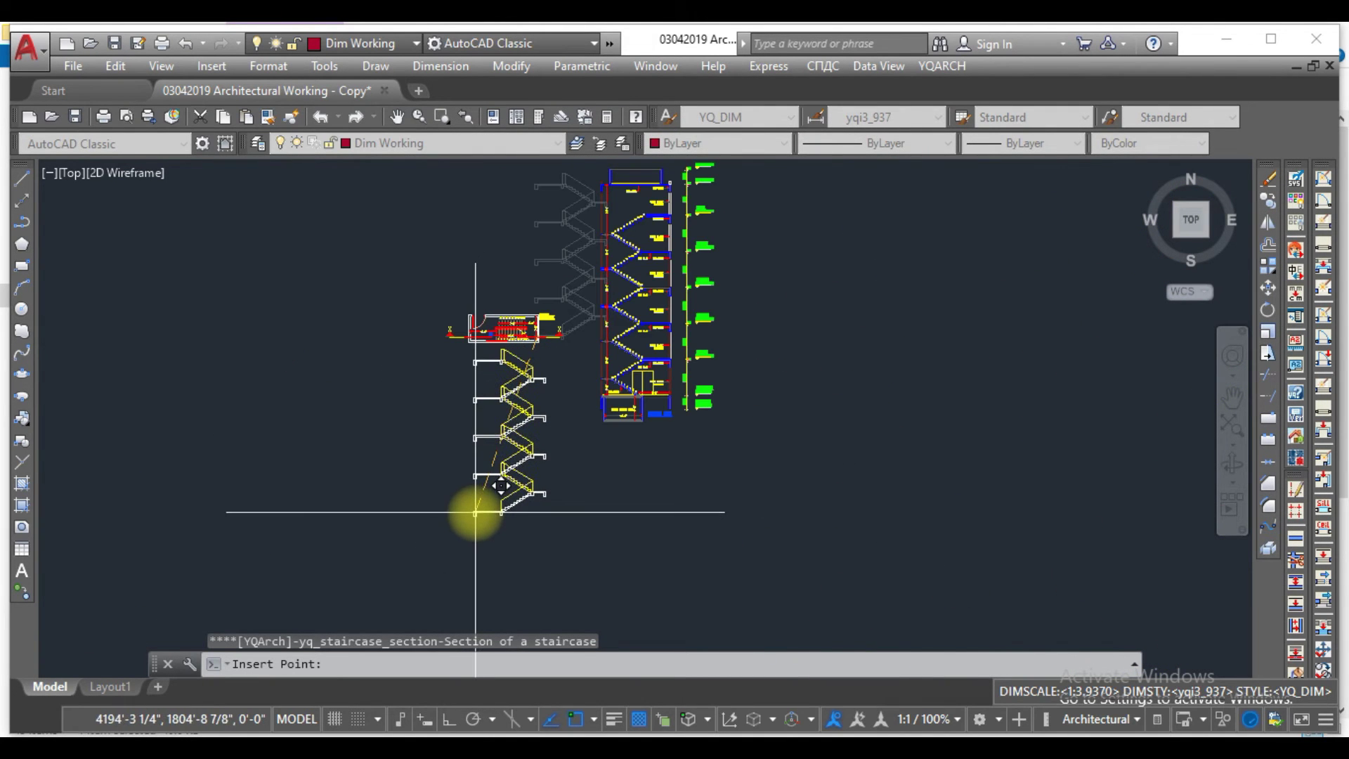
scroll(492, 492, up, 3)
key(Escape)
key(Escape)
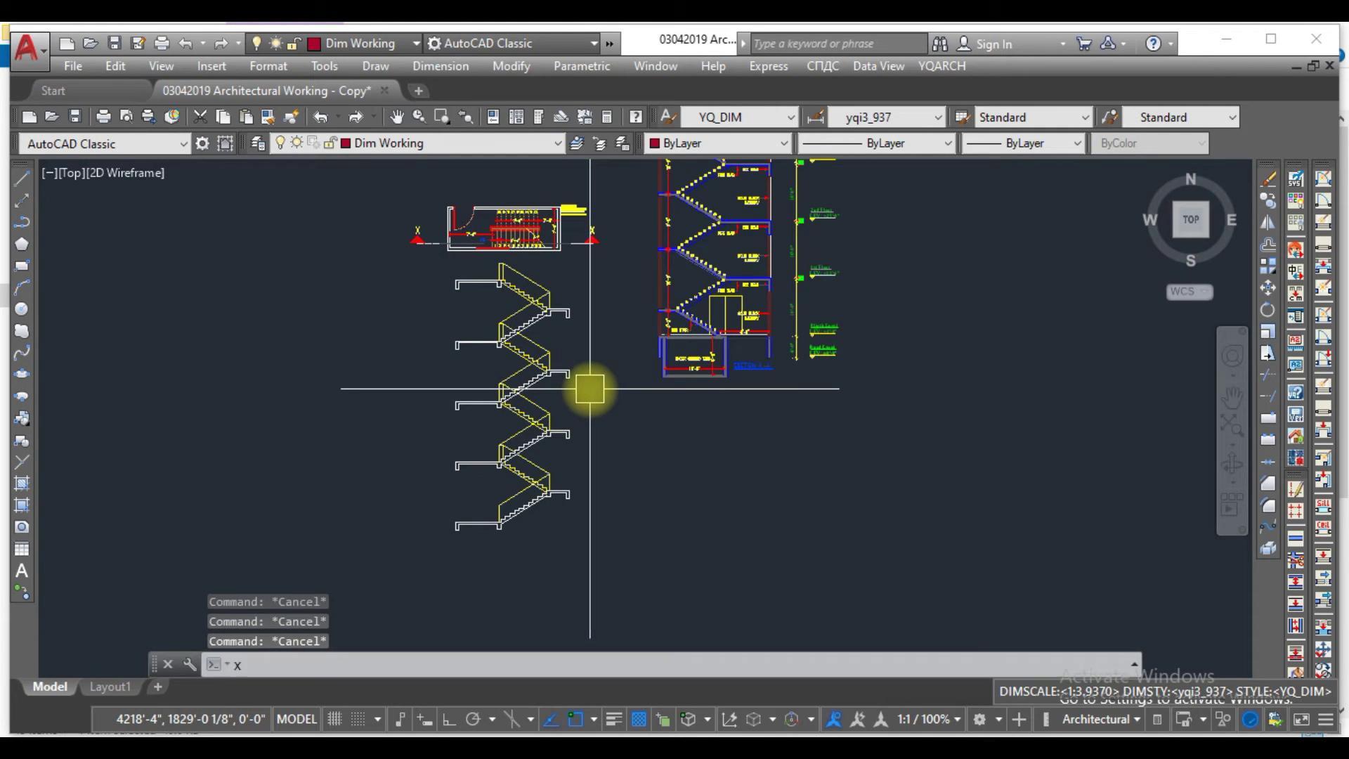
- Draw a vertical XLINE through the stair plan as an alignment guide
text(xl)
key(Return)
text(v)
key(Return)
scroll(472, 273, up, 6)
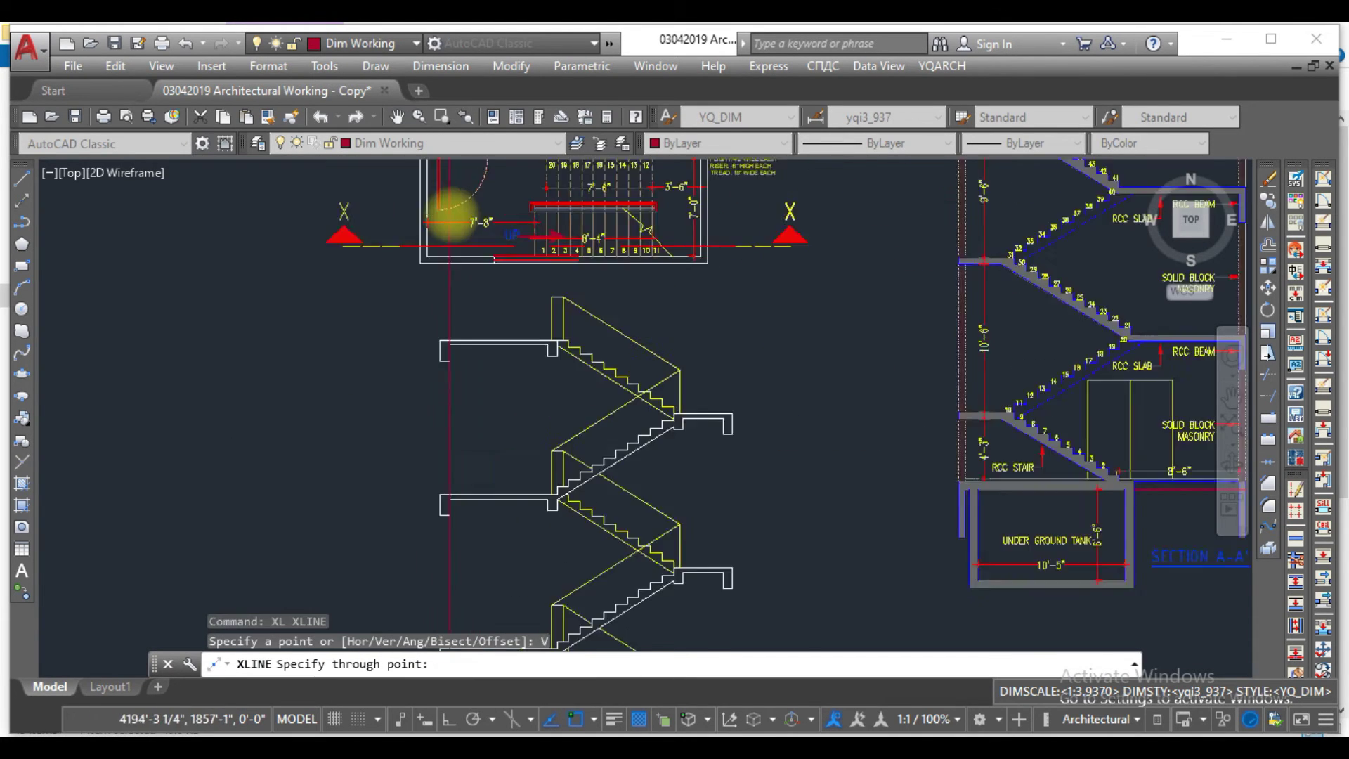
click(401, 295)
scroll(379, 314, down, 6)
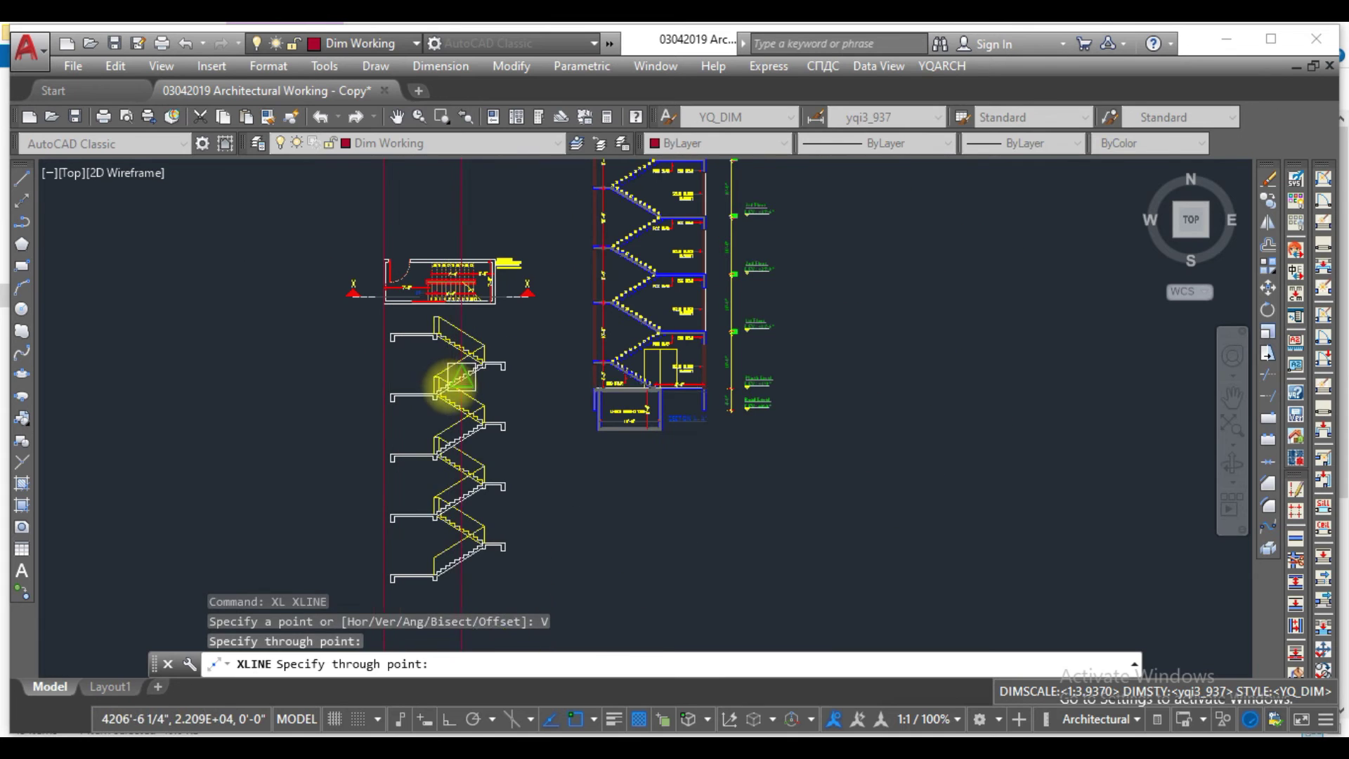
key(Escape)
key(Escape)
key(Escape)
- Move the staircase section so it lines up with the vertical guide
text(m)
key(Return)
scroll(390, 335, up, 4)
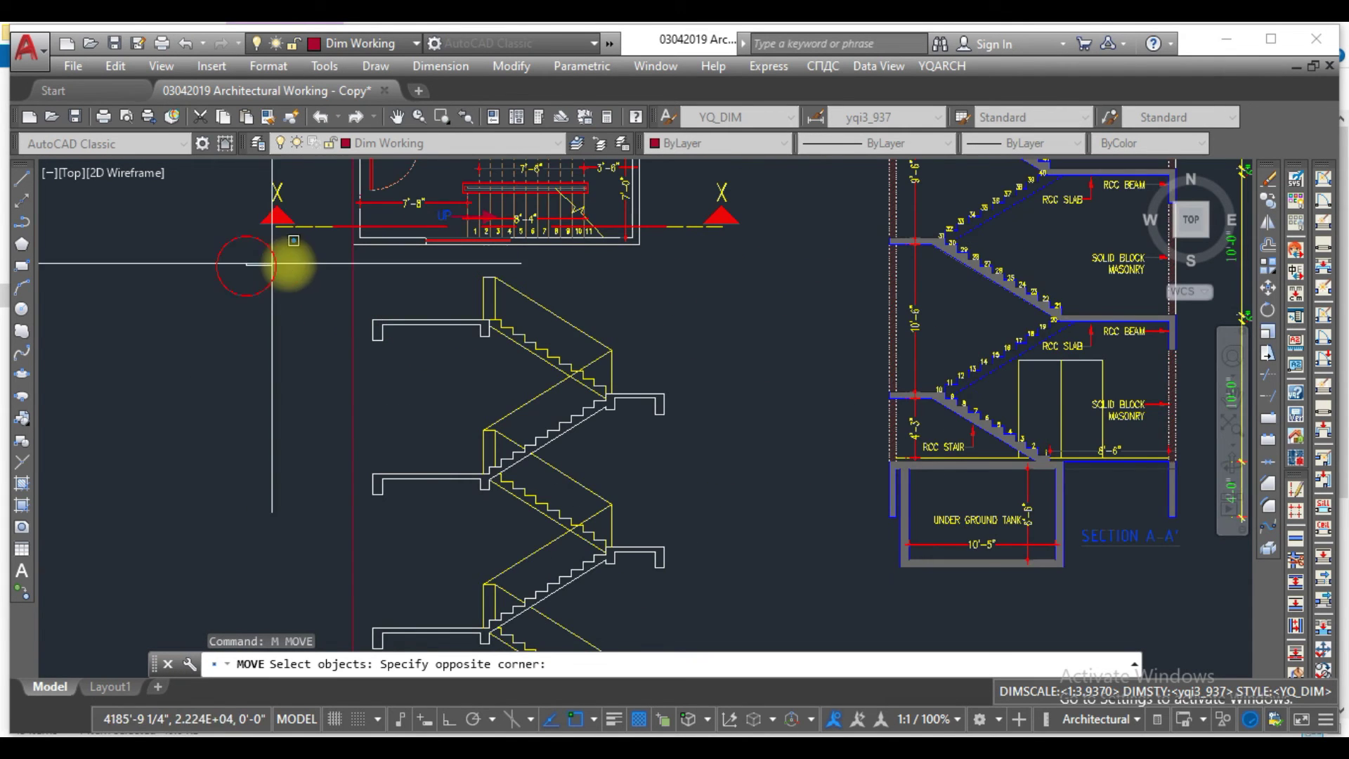
scroll(272, 265, down, 4)
click(562, 555)
key(Return)
scroll(345, 518, up, 4)
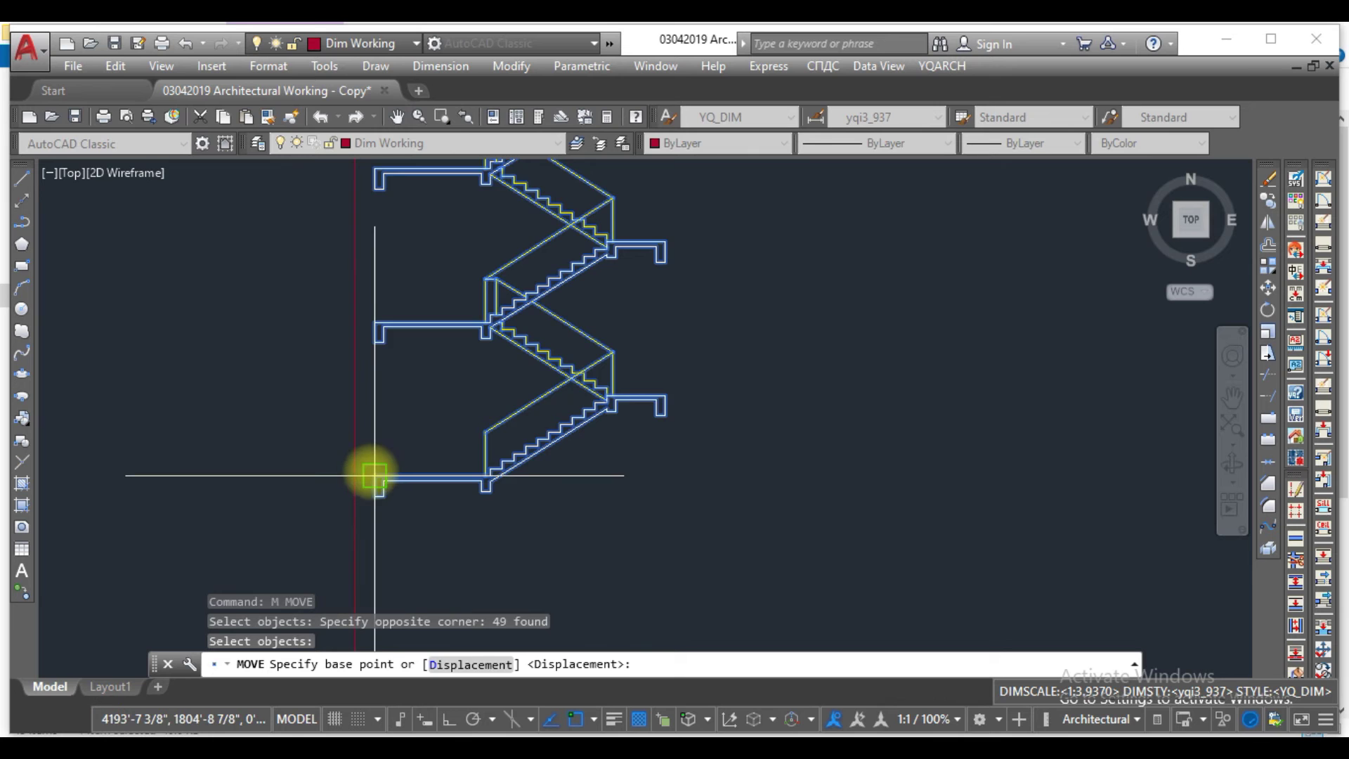
click(374, 476)
scroll(371, 475, down, 5)
key(Escape)
key(Escape)
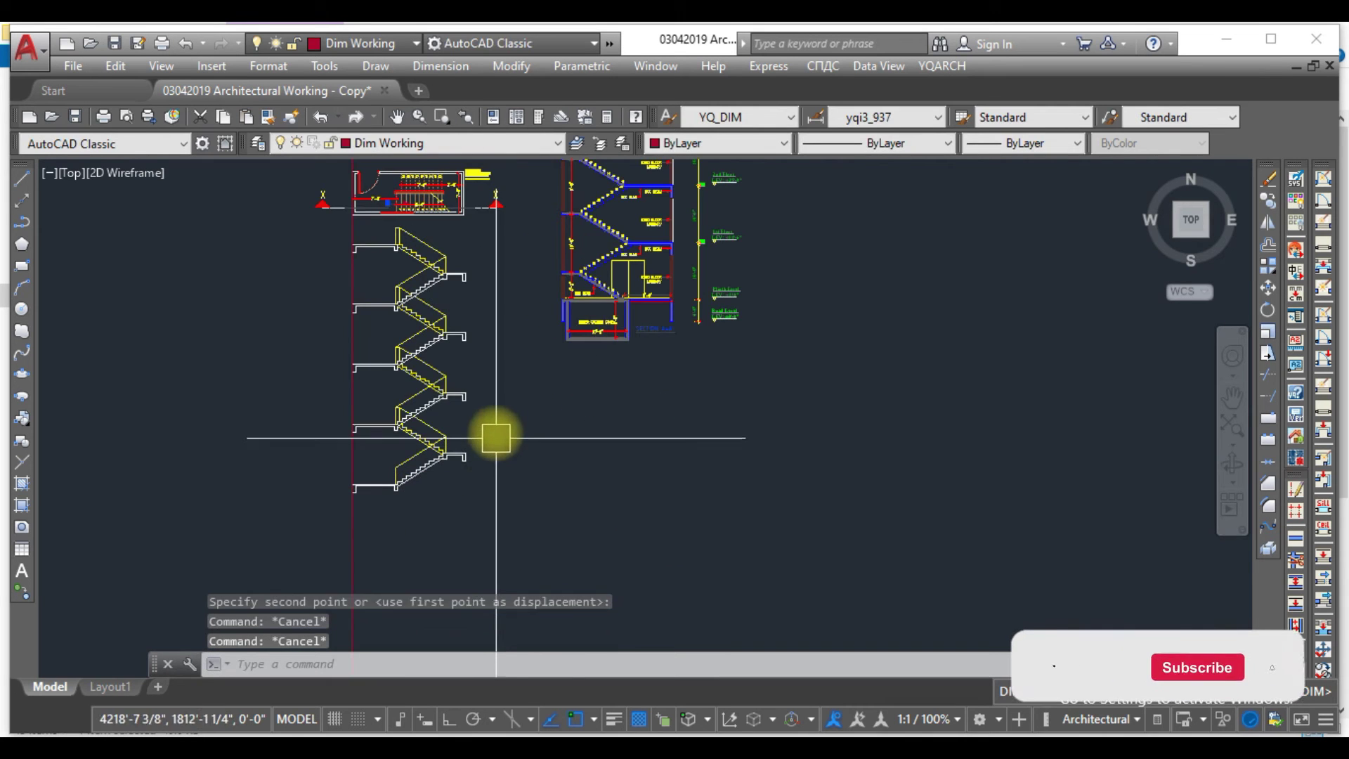
- Drop two more vertical XLINEs from the stair plan's edges through the section
scroll(439, 184, up, 2)
text(xl)
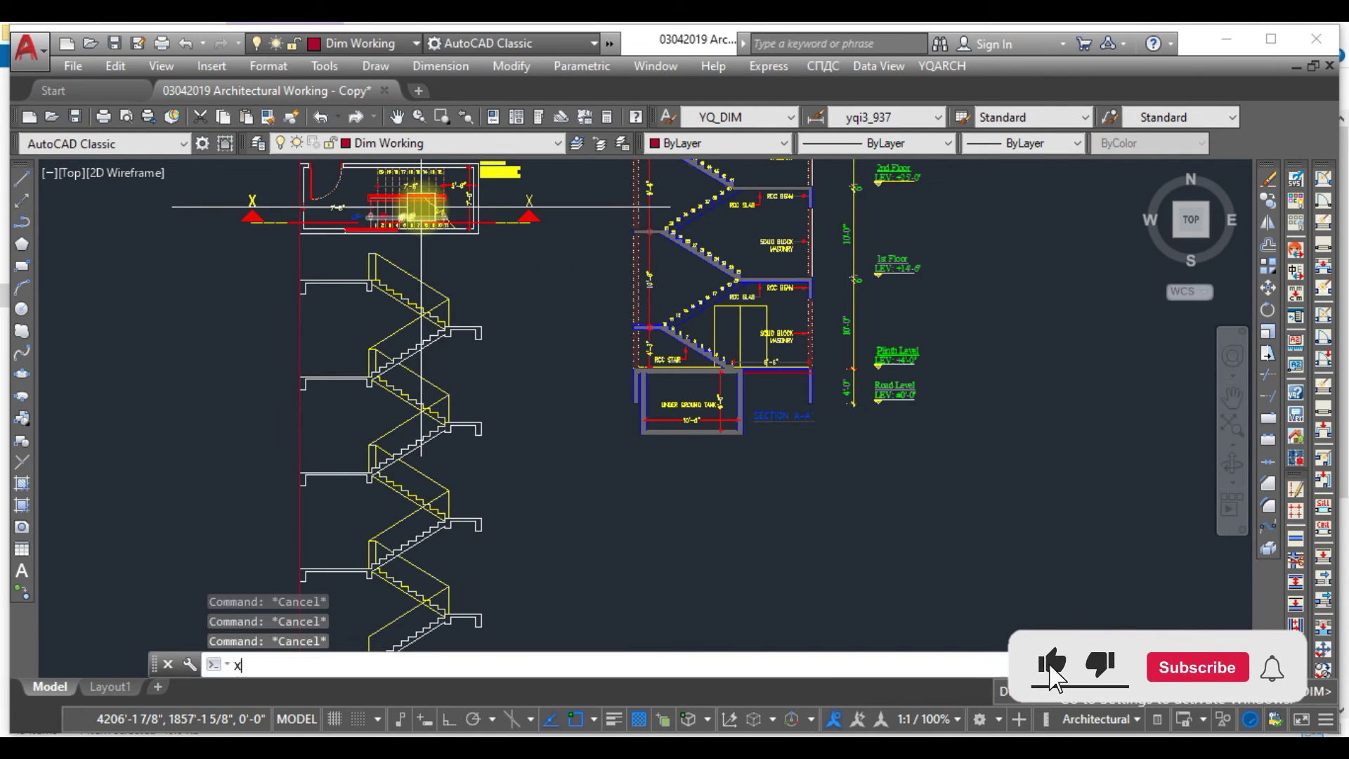
key(Return)
text(v)
key(Return)
scroll(369, 445, up, 4)
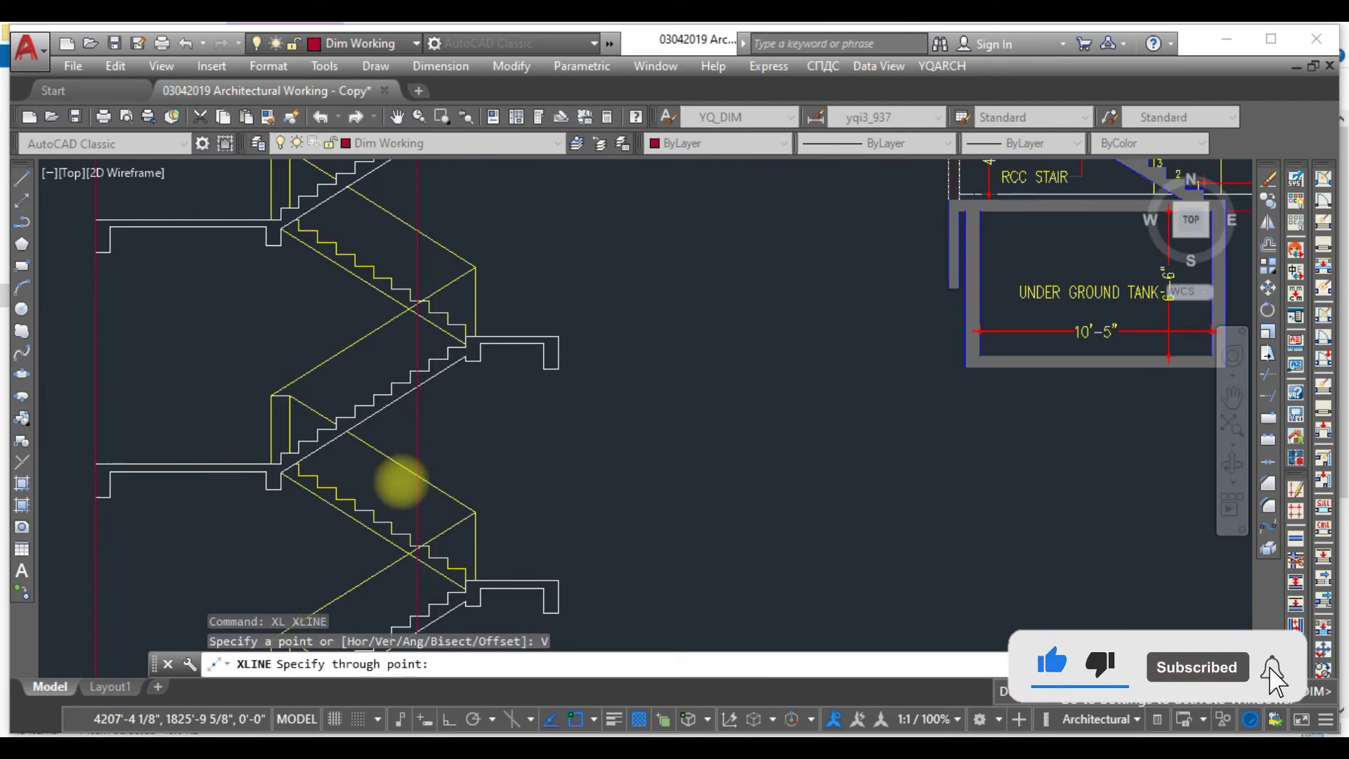
click(198, 436)
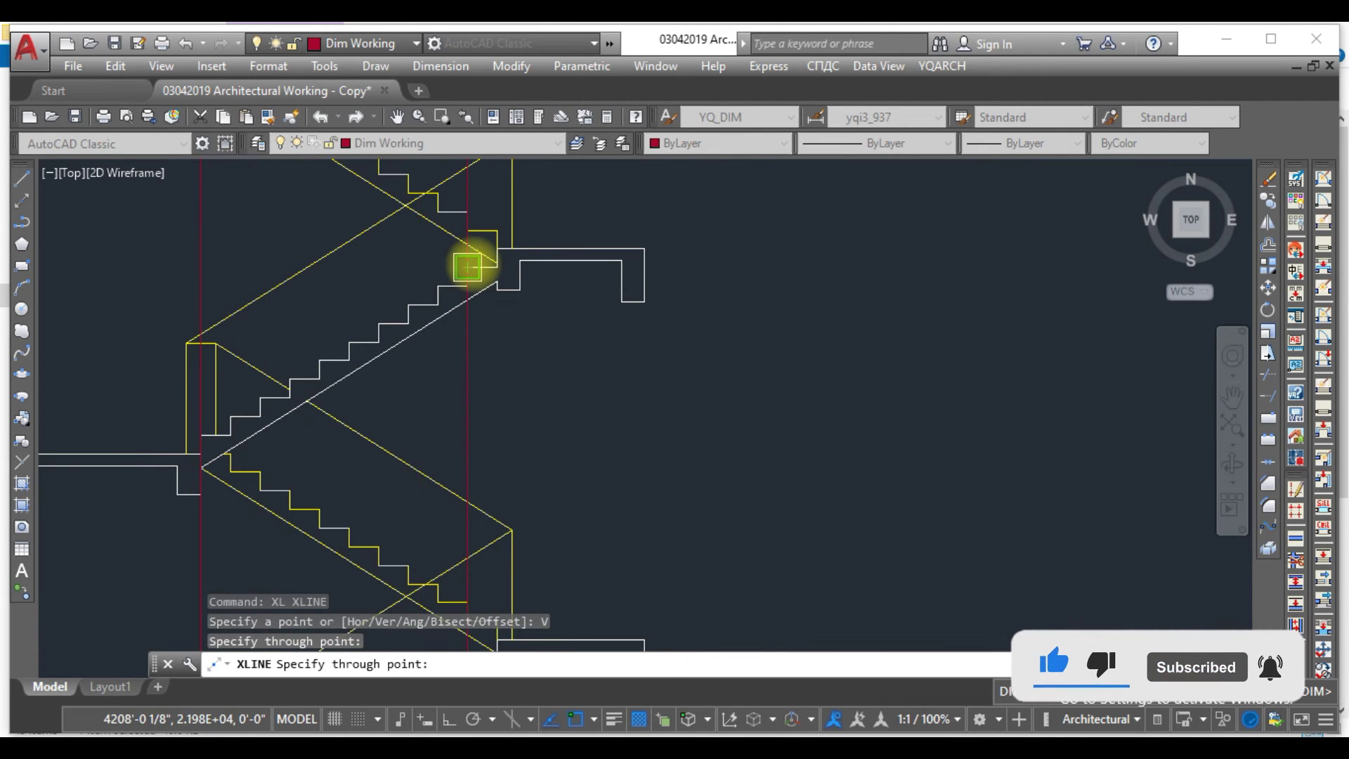
click(468, 267)
scroll(361, 488, down, 5)
scroll(379, 259, up, 6)
key(Escape)
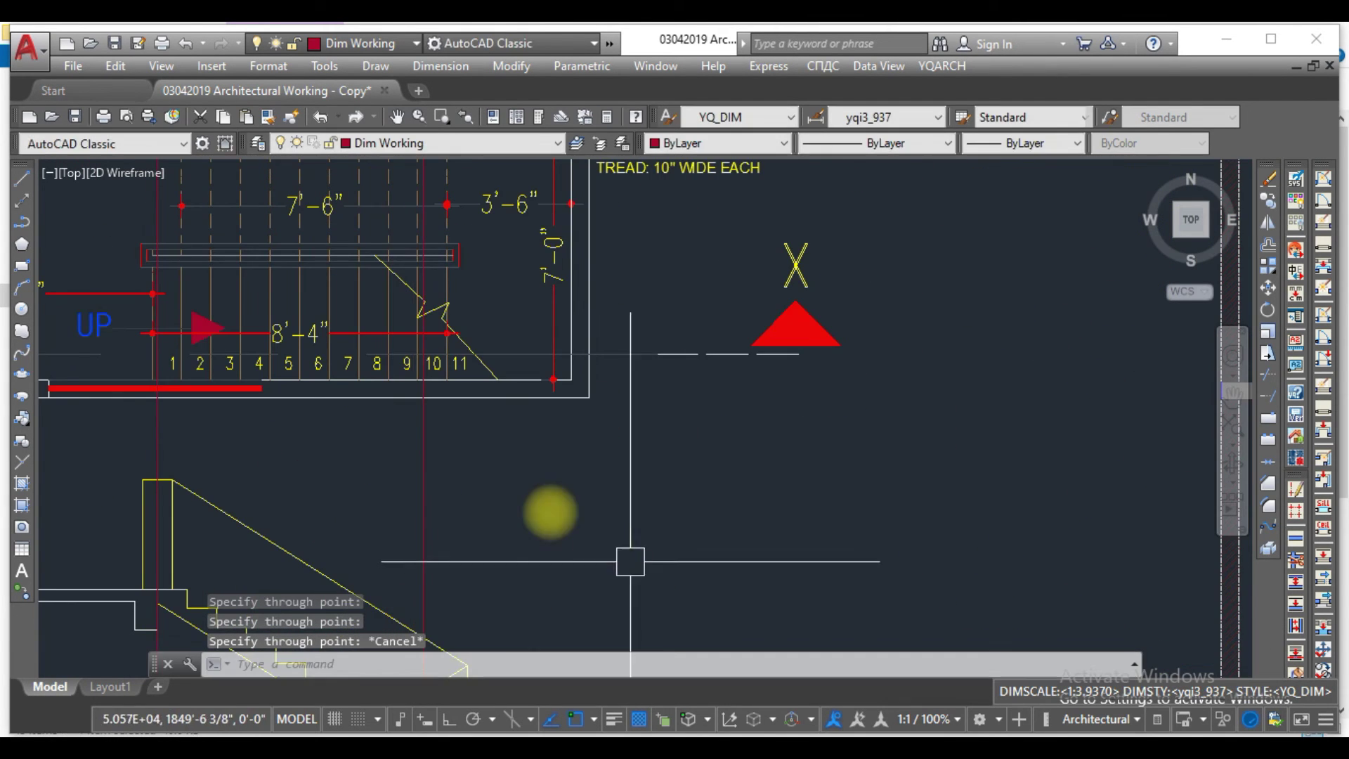
- Select the leftmost vertical construction line after cancelling a stray selection window
click(386, 450)
click(286, 452)
key(Escape)
click(161, 419)
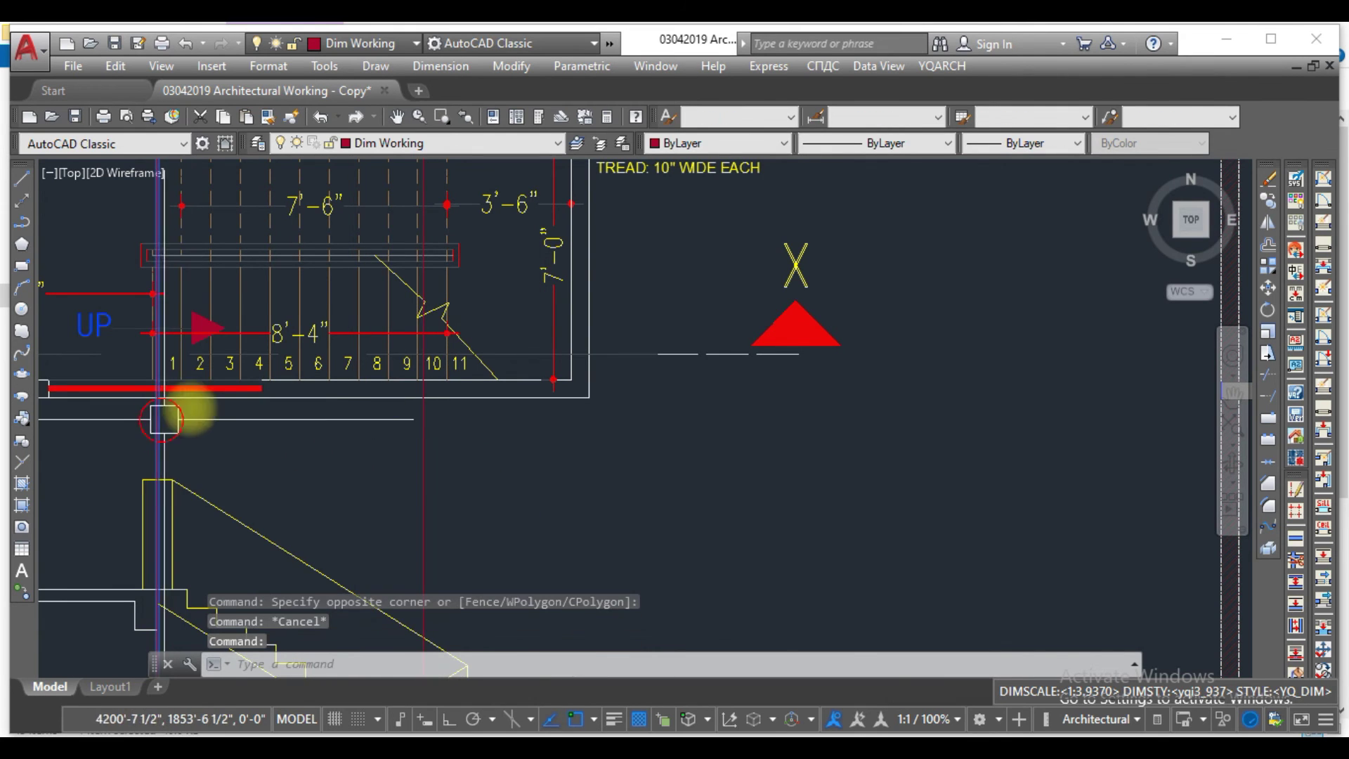
- Clear the selection and make a first, cancelled ERASE attempt on the construction lines
scroll(361, 226, down, 5)
key(Escape)
text(e)
key(Return)
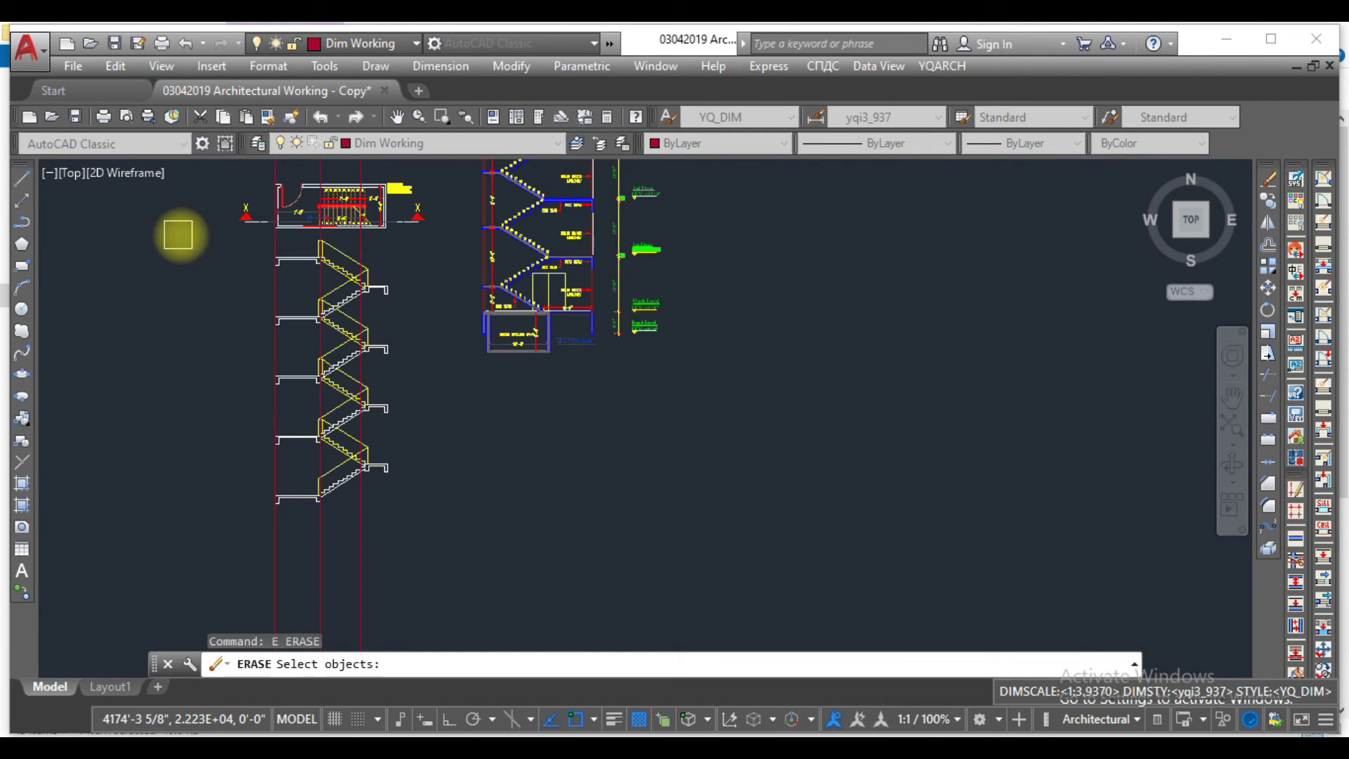
click(192, 546)
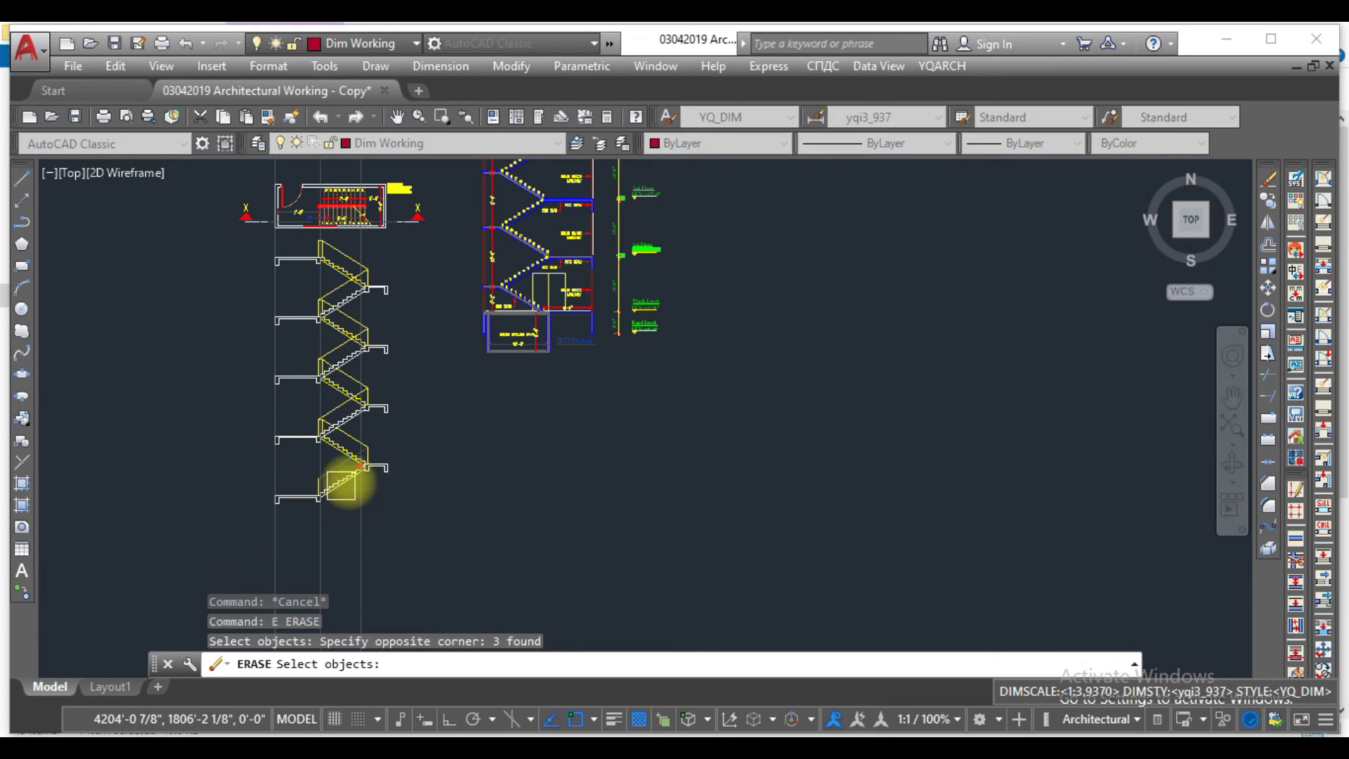
key(Escape)
key(Escape)
text(e)
key(Return)
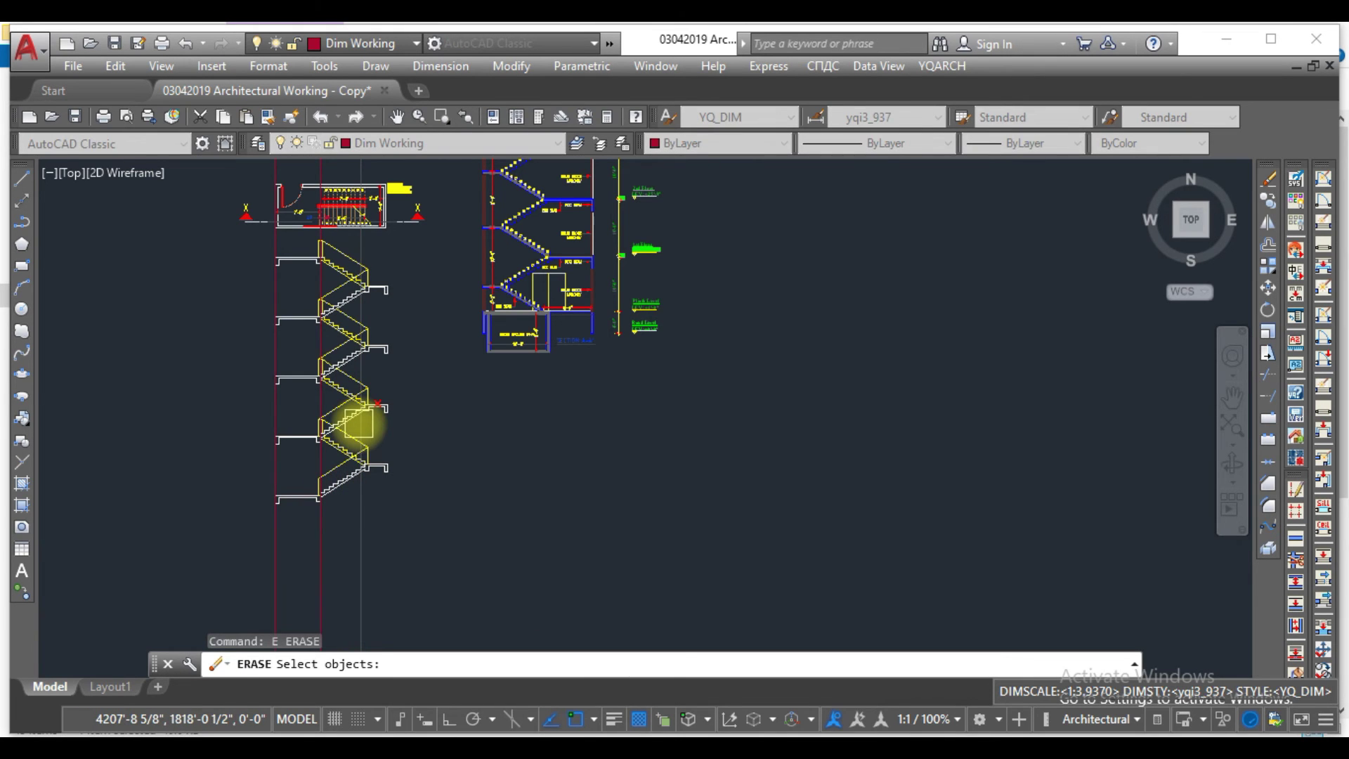
- Erase the three construction lines left of the stairs with a crossing window
key(Escape)
key(Escape)
text(e)
key(Return)
click(404, 521)
click(172, 530)
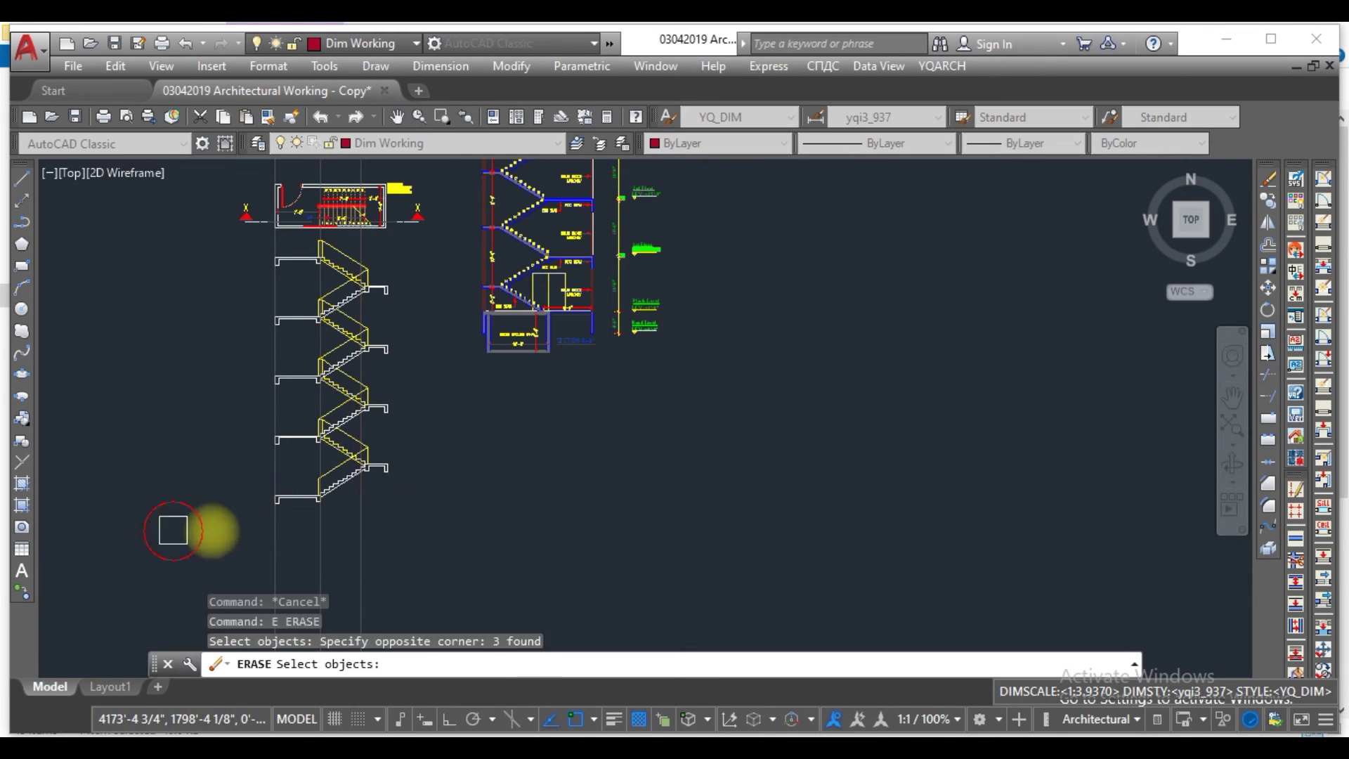
scroll(392, 476, up, 8)
key(Escape)
key(Escape)
key(Escape)
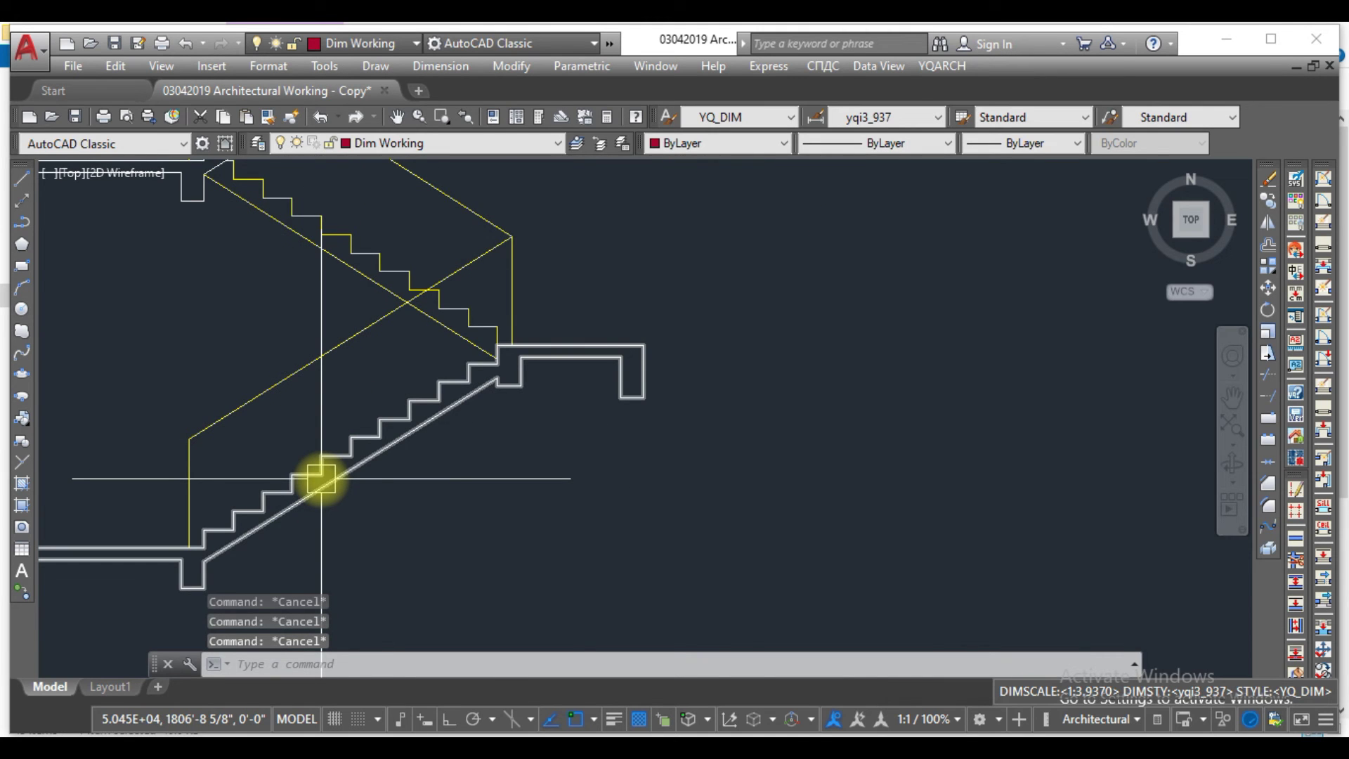
- Hatch the lowest flight's slab and landing in red by picking a point inside it
text(H)
key(Return)
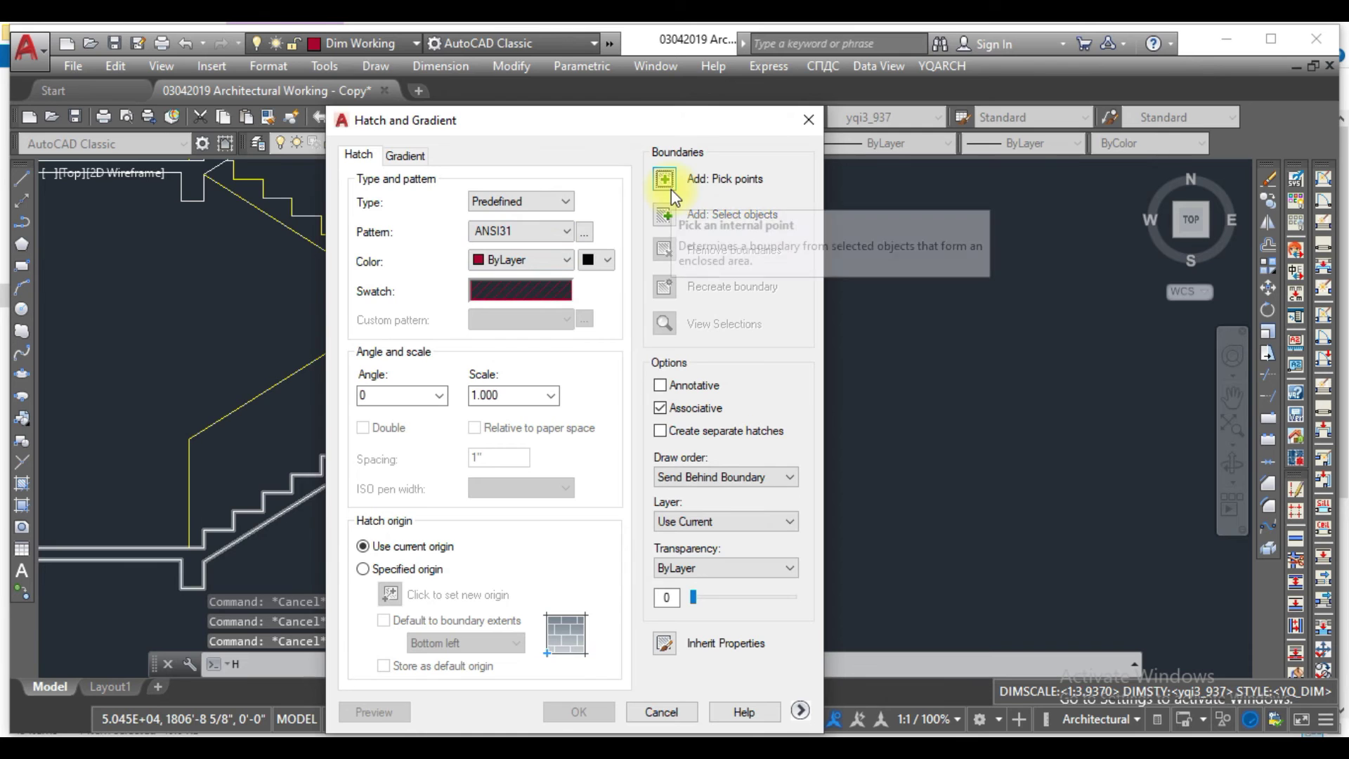
click(672, 189)
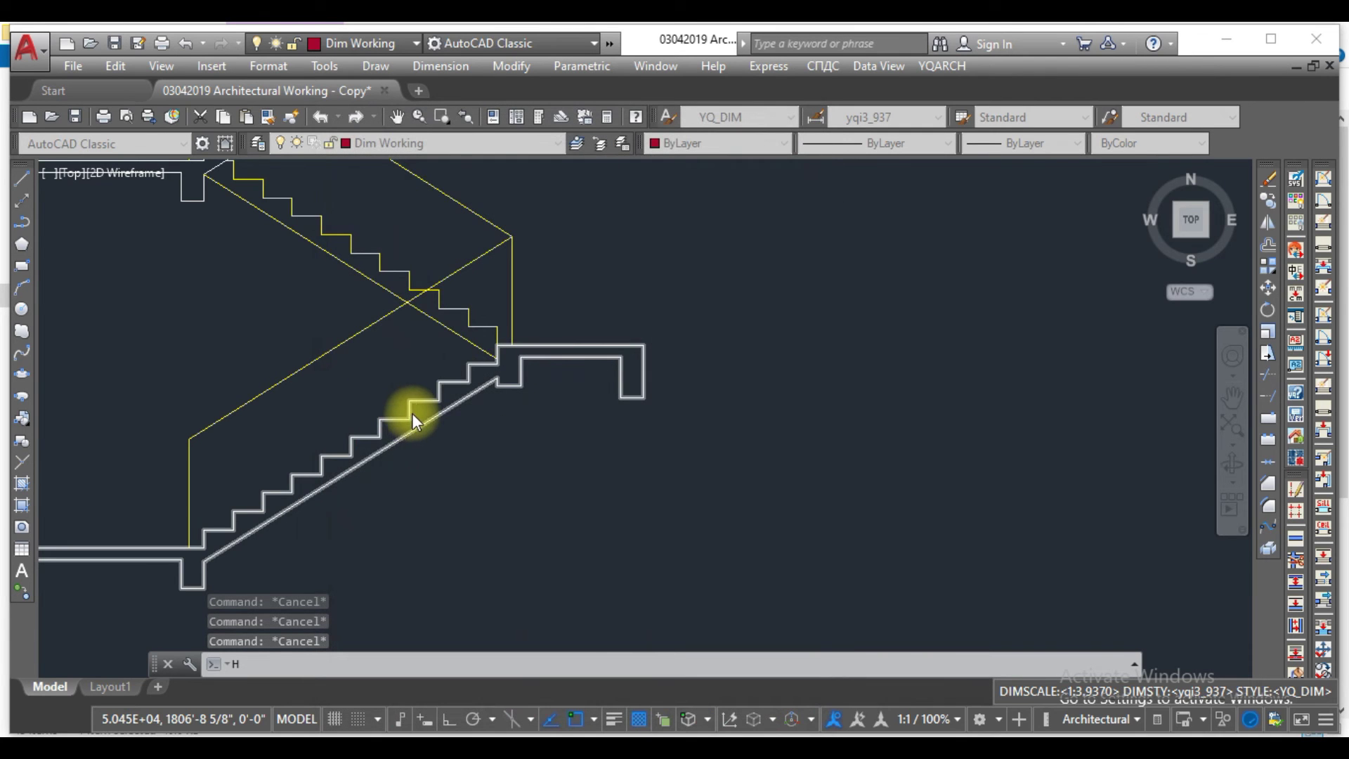
key(Return)
click(497, 371)
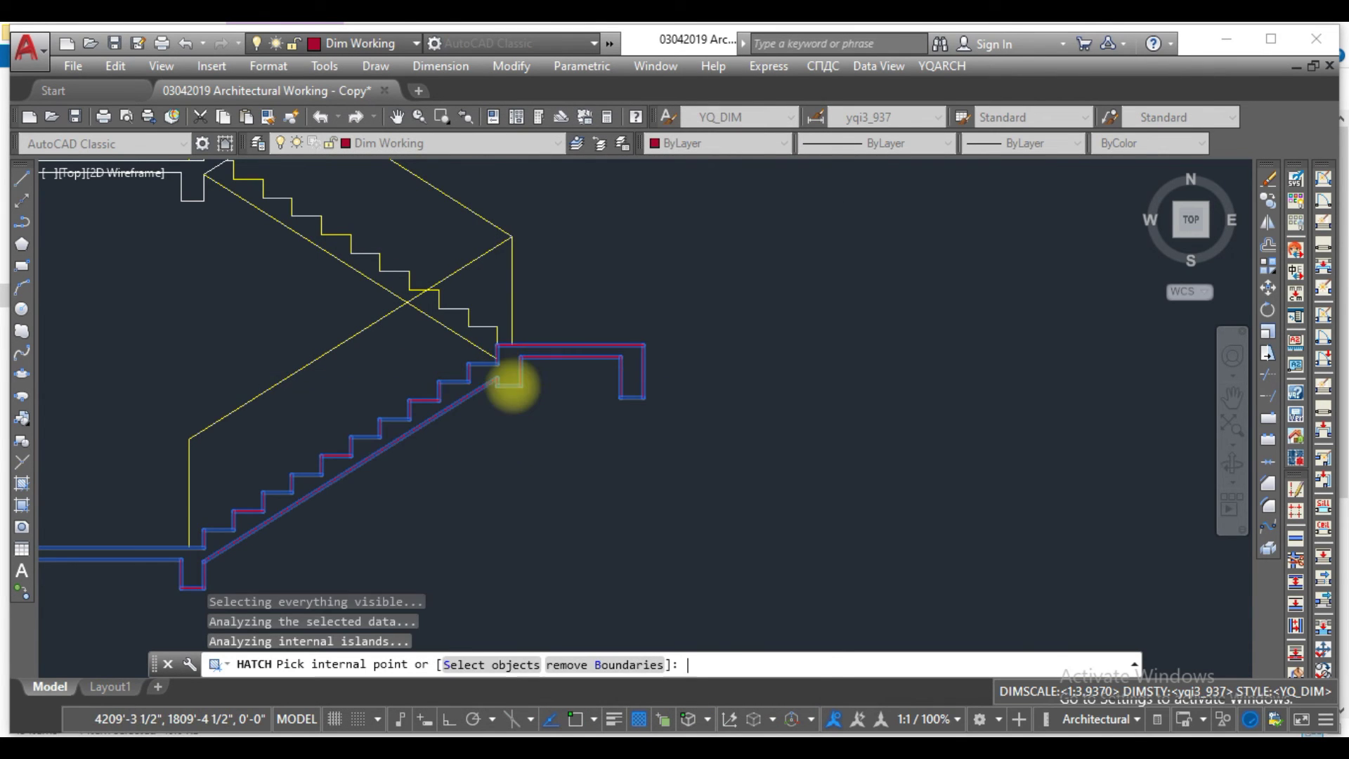
key(Return)
click(577, 712)
scroll(545, 584, down, 3)
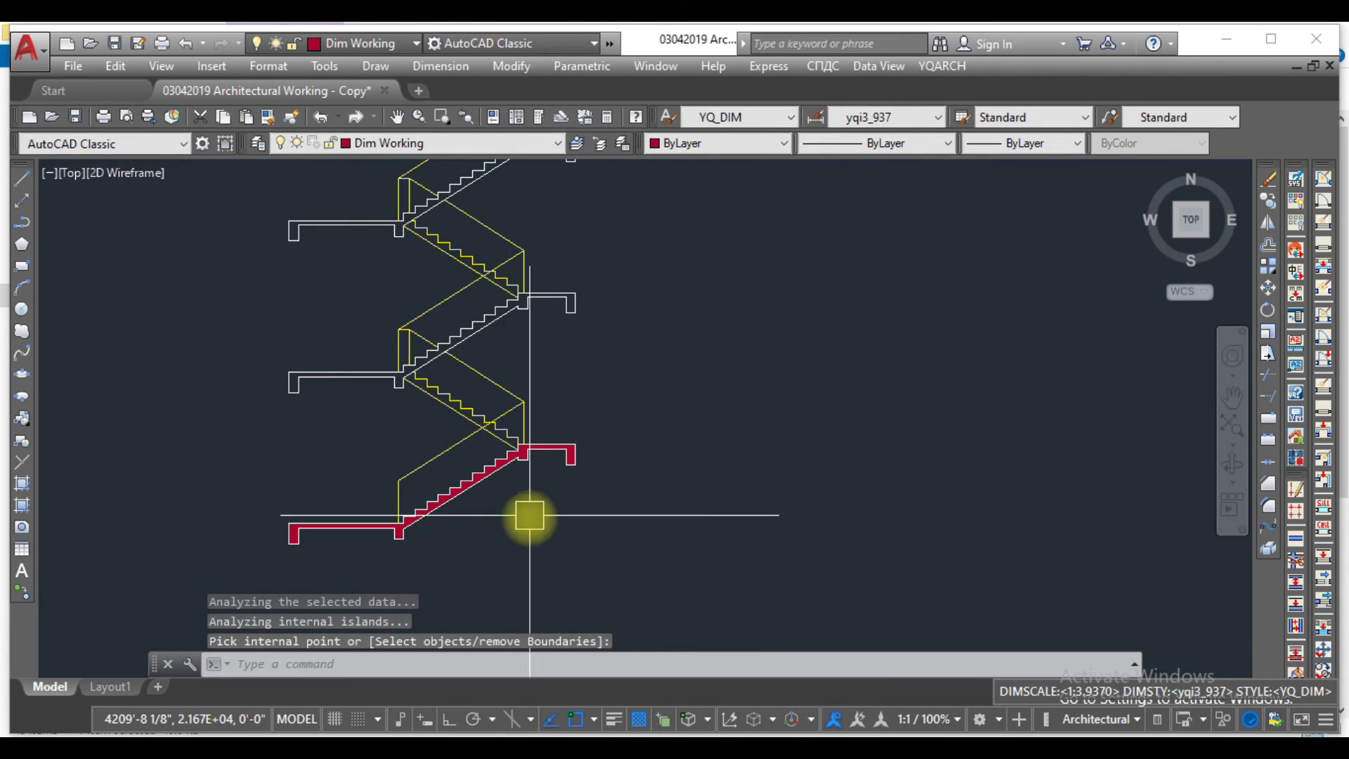
key(Escape)
scroll(617, 549, up, 2)
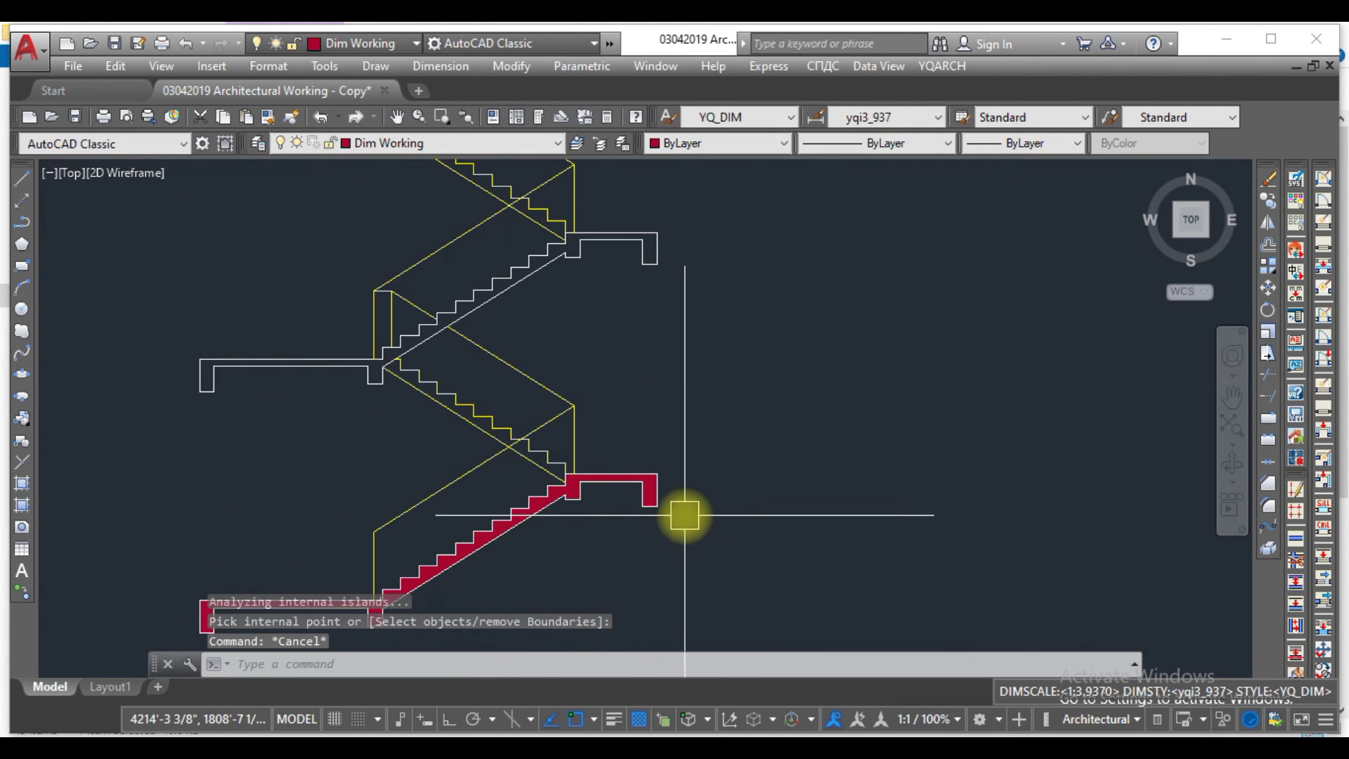
- Copy the red hatch onto the three upper cut flights of the section
text(co)
key(Return)
scroll(650, 517, up, 3)
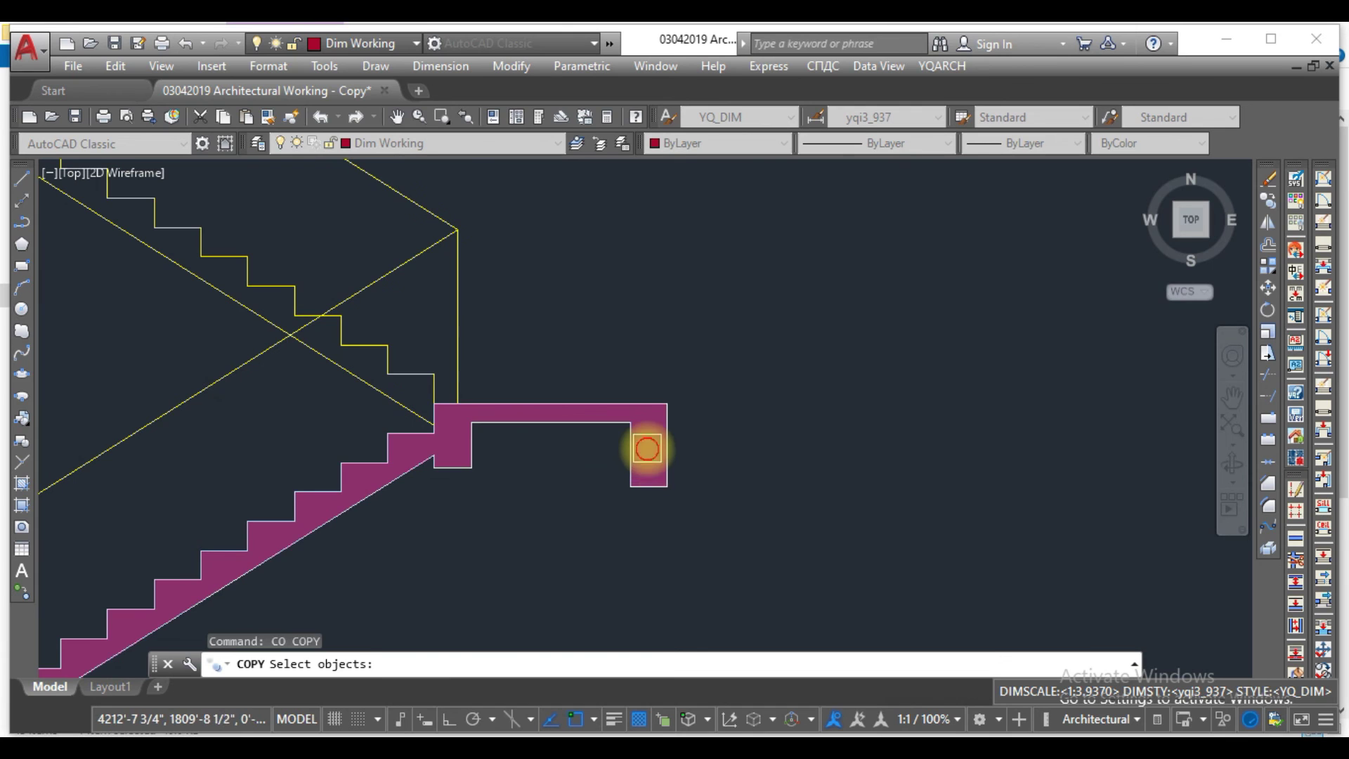
click(647, 448)
key(Return)
click(667, 405)
scroll(534, 421, down, 4)
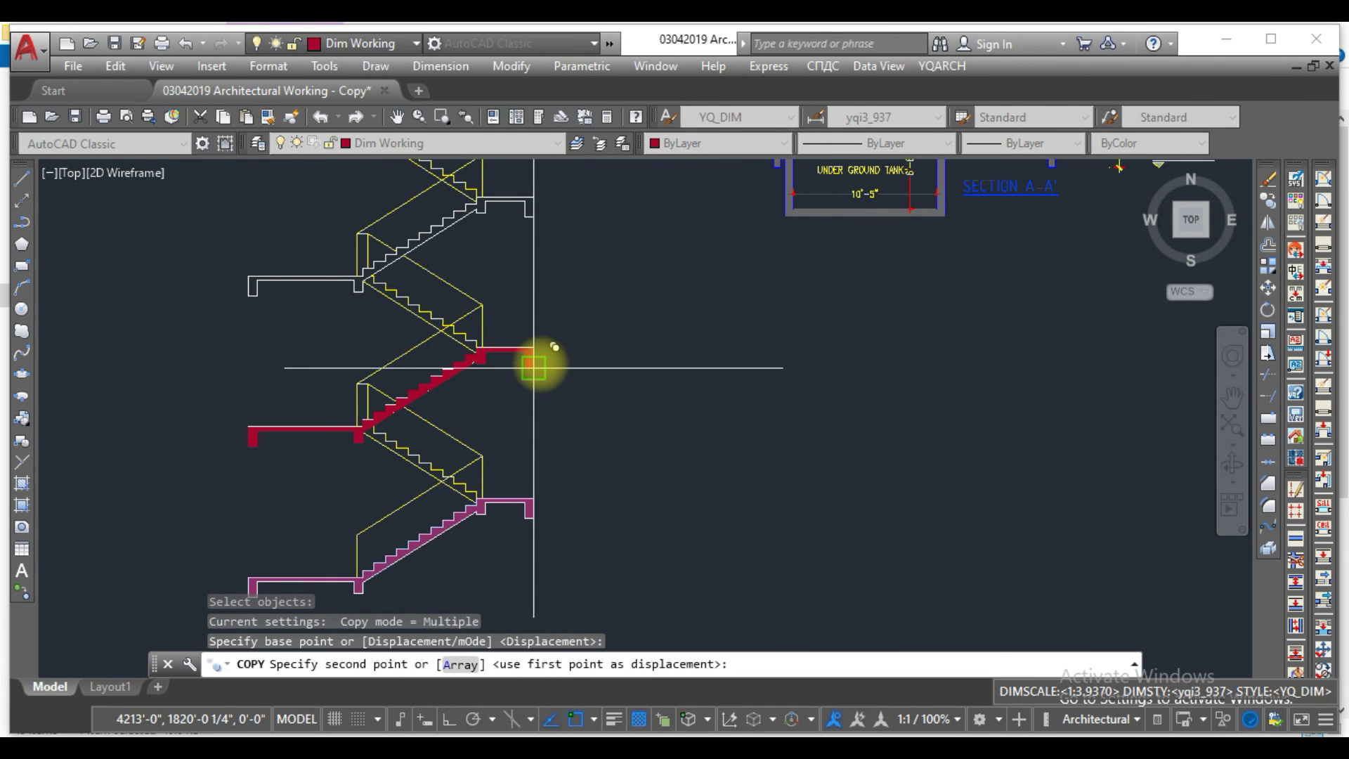
click(534, 367)
scroll(492, 422, down, 3)
scroll(478, 300, up, 1)
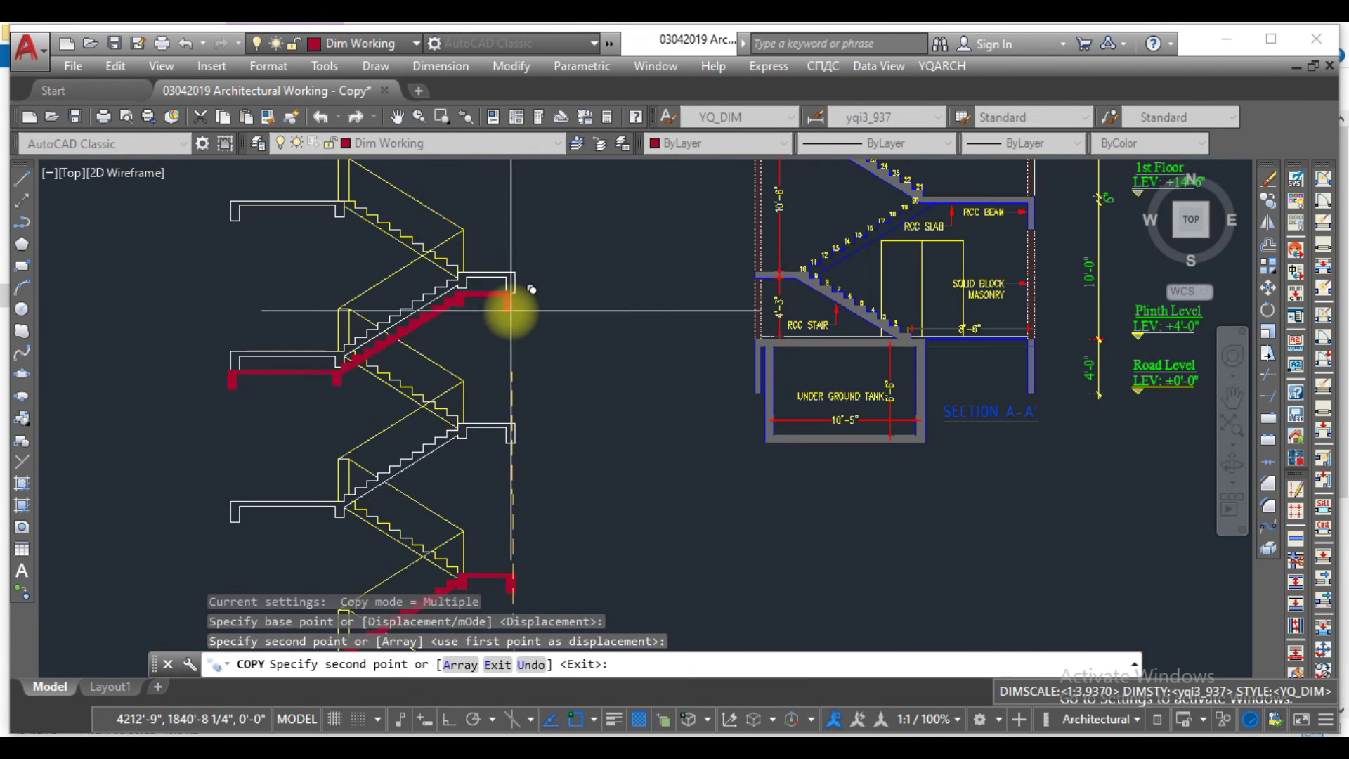
click(518, 444)
click(506, 293)
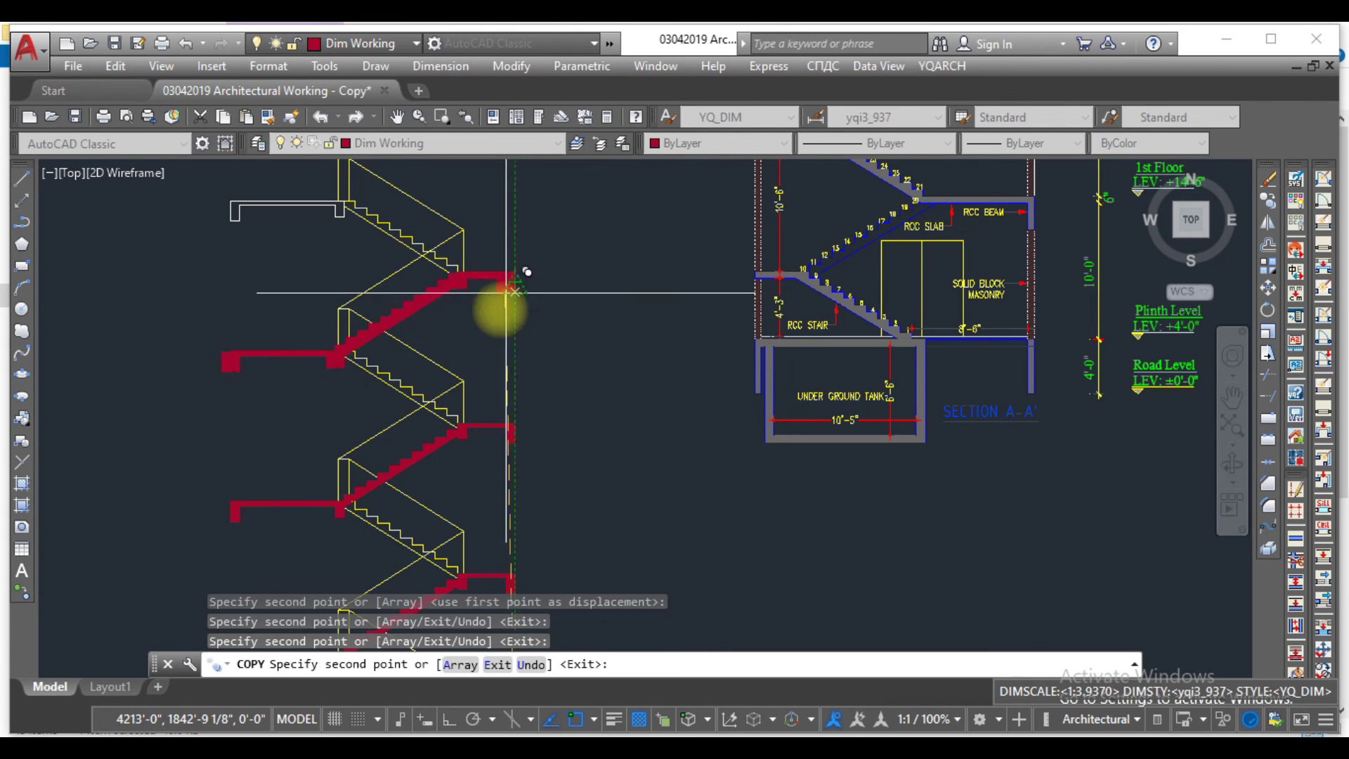
scroll(401, 303, down, 3)
key(Escape)
key(Escape)
key(Escape)
scroll(340, 392, up, 3)
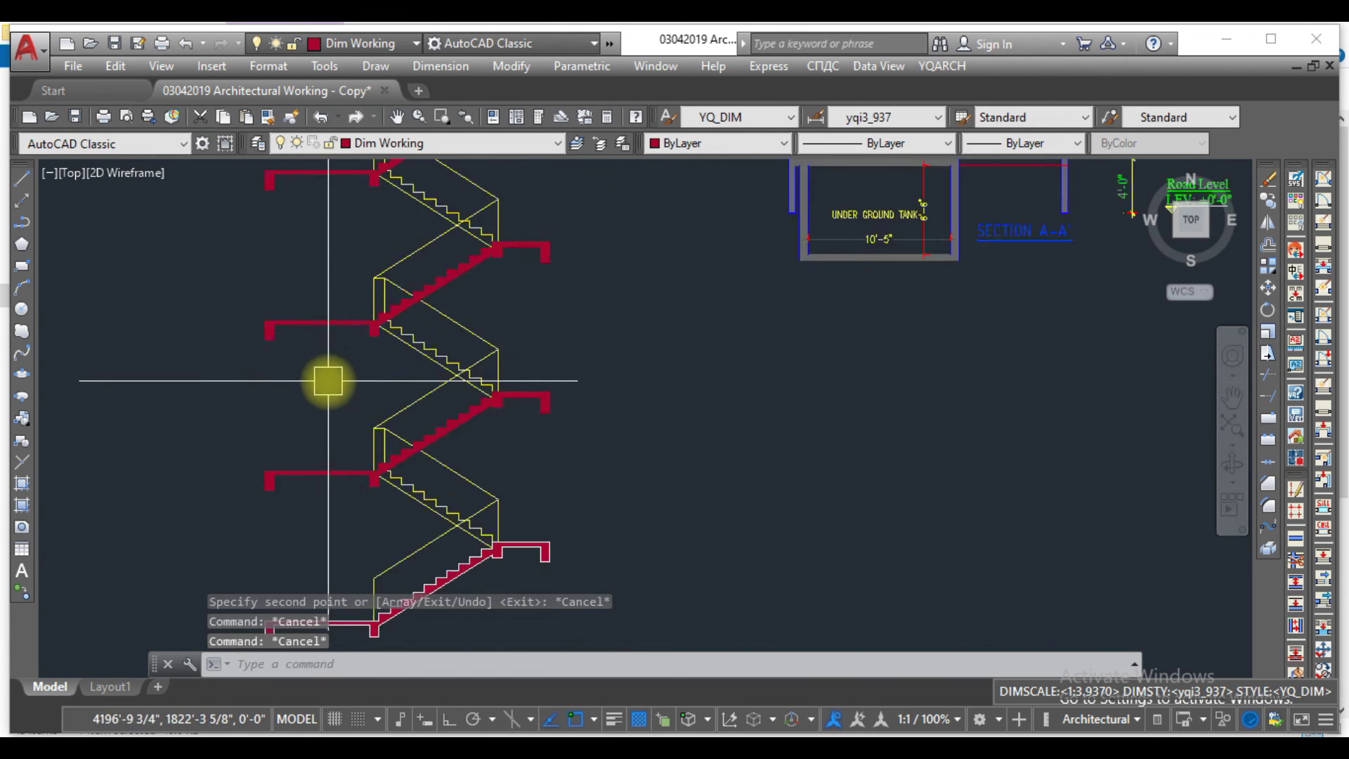
scroll(362, 411, down, 3)
scroll(407, 480, up, 2)
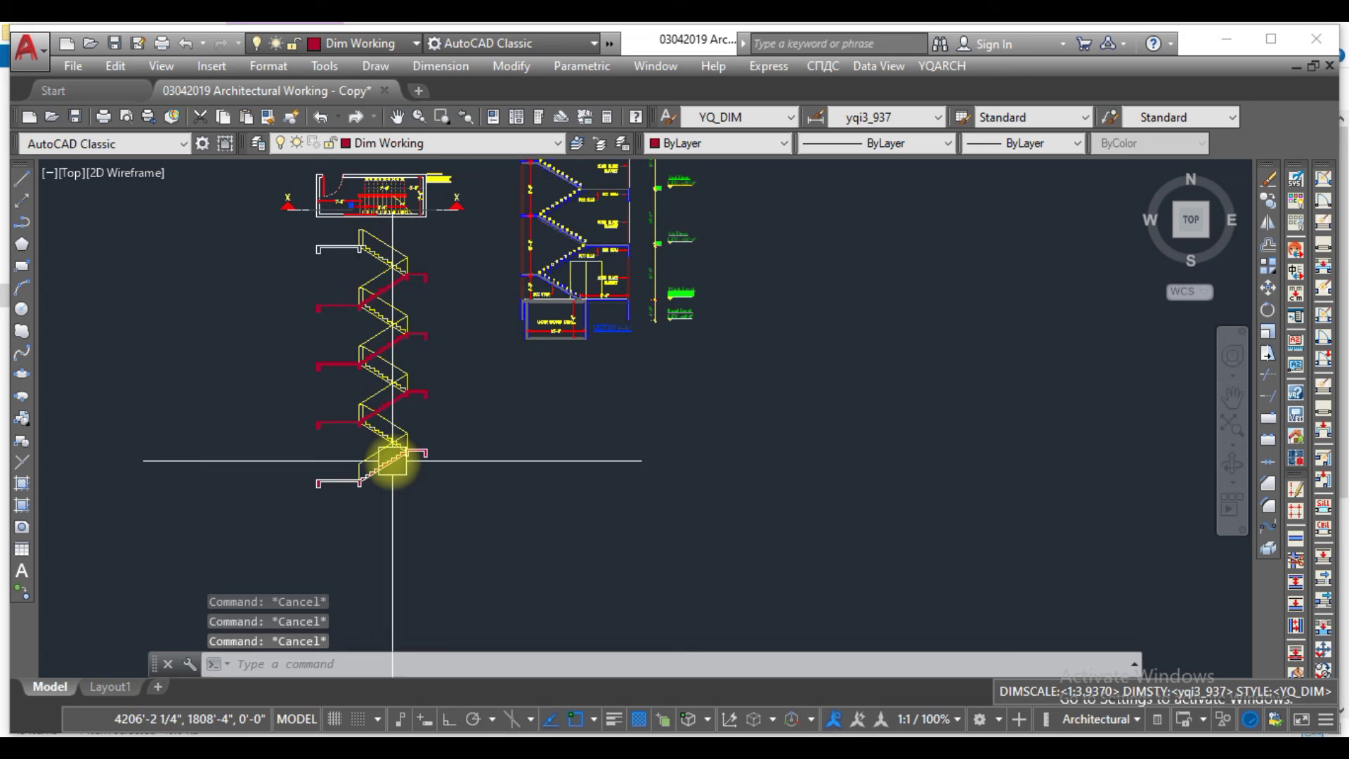